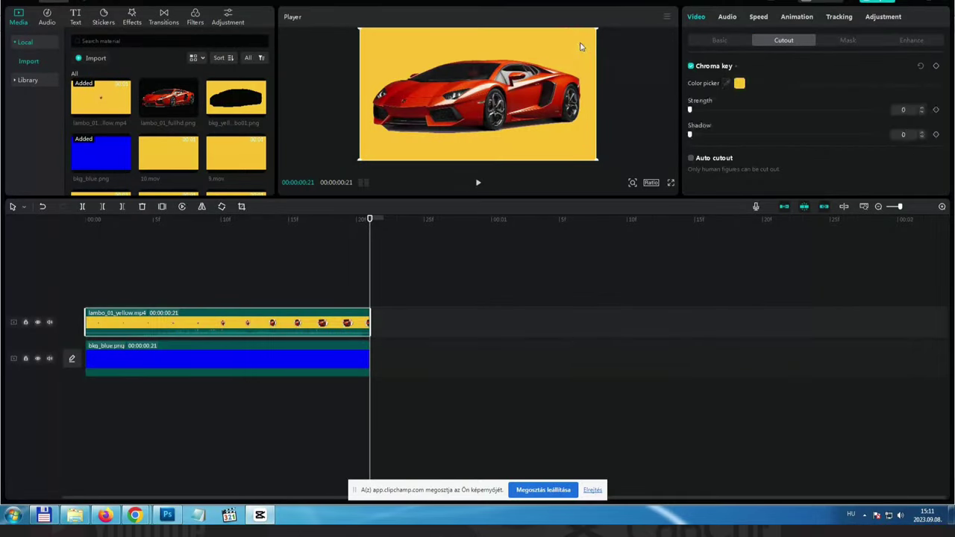
Raise the Chroma key strength to remove the yellow, then preview the keyed car full screen.
drag(691, 110, 696, 111)
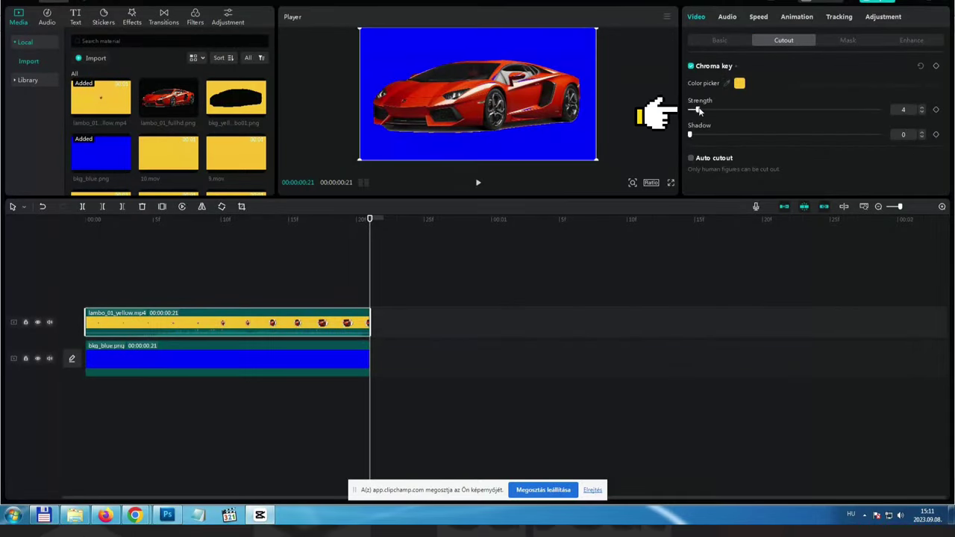
key(space)
click(671, 183)
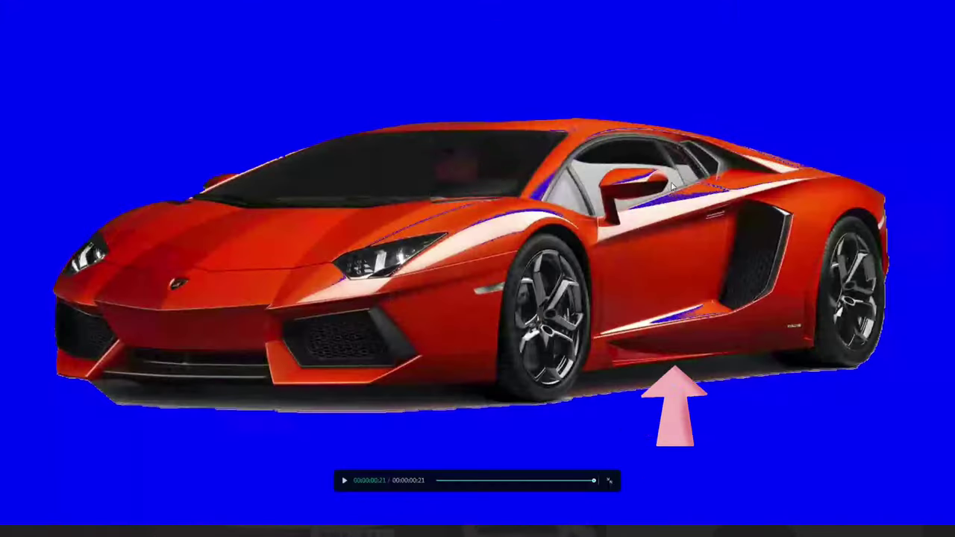
key(Escape)
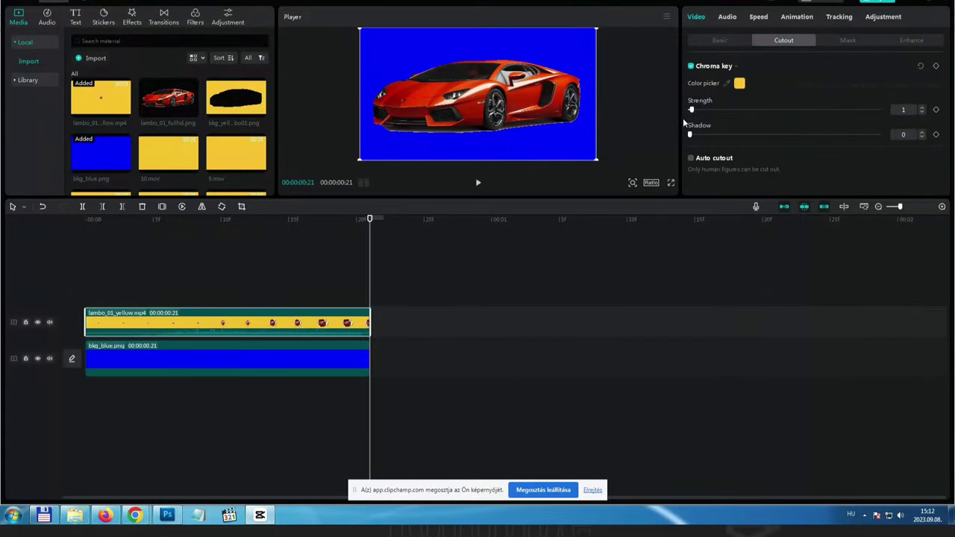
key(Home)
click(671, 183)
key(space)
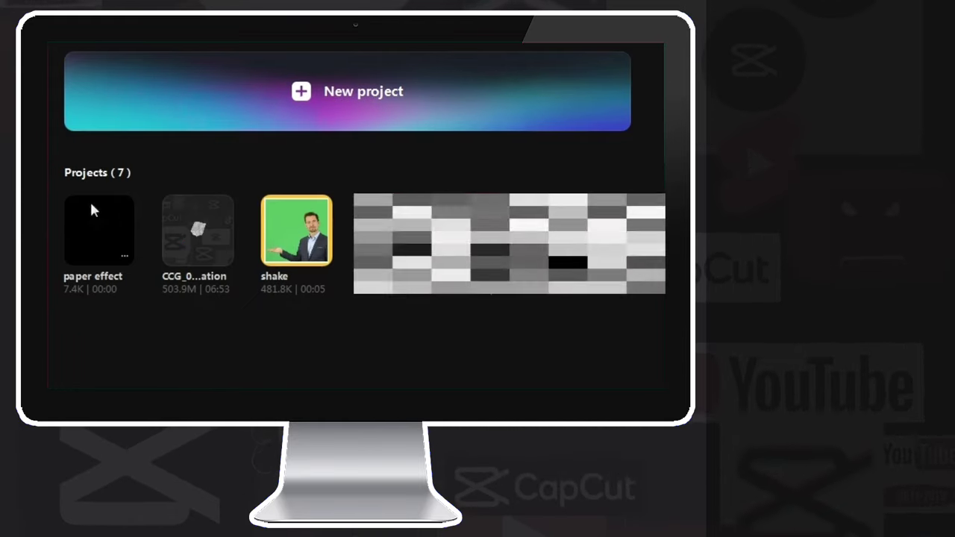
Open the paper effect project and put bkg_white.png on the main track.
click(100, 244)
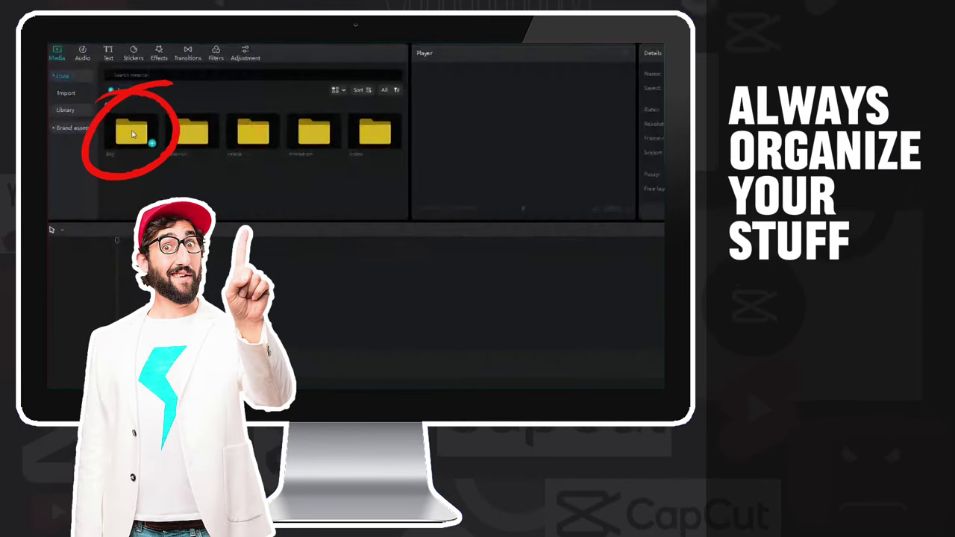
double_click(132, 133)
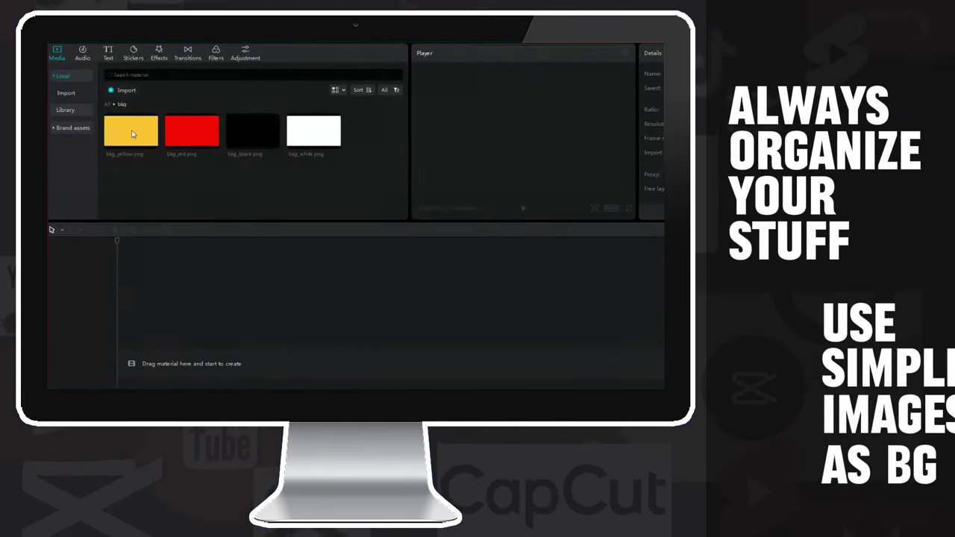
mouse_move(143, 135)
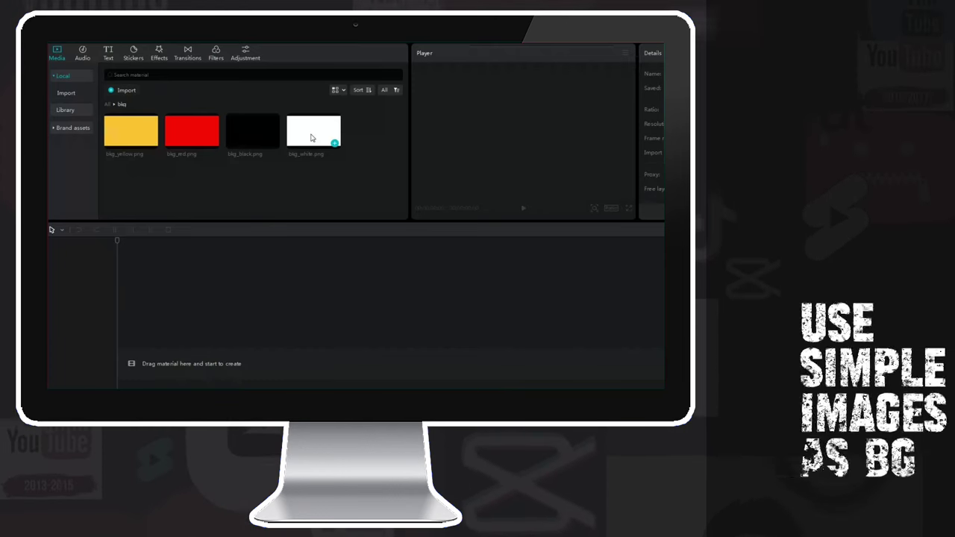
drag(312, 138, 123, 369)
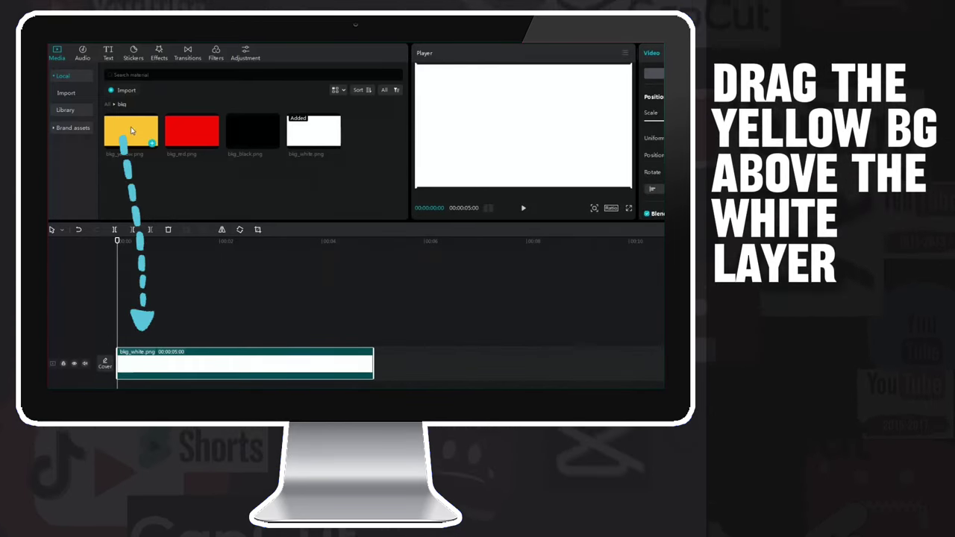
Layer bkg_yellow.png on a track above the white background.
drag(132, 132, 118, 337)
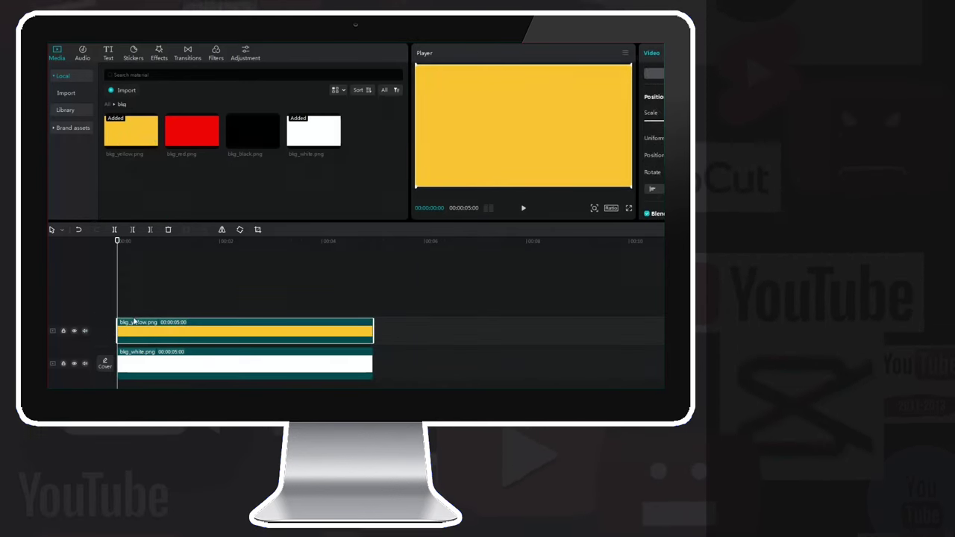
click(107, 105)
mouse_move(117, 121)
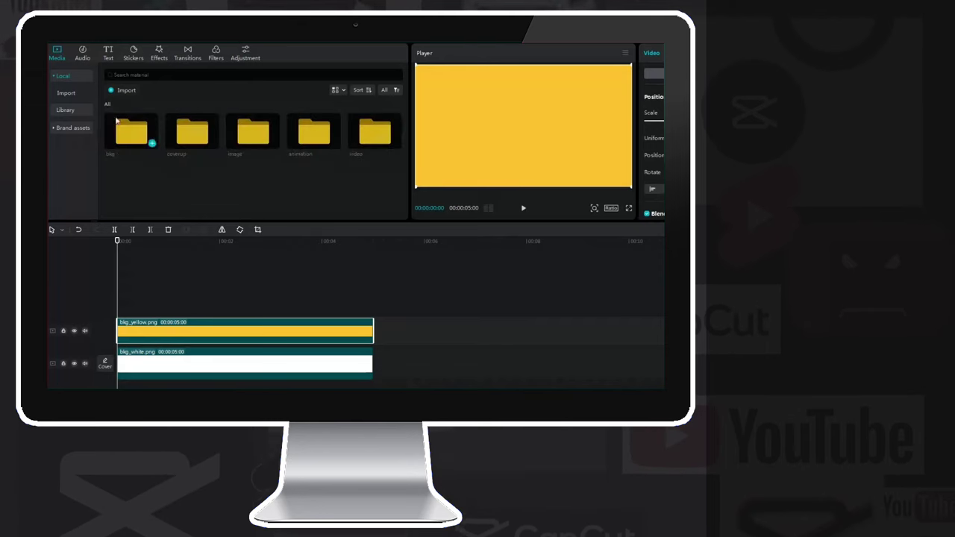
Add clock3_fullhd.png from the image folder on a third track above bkg_yellow.
double_click(254, 141)
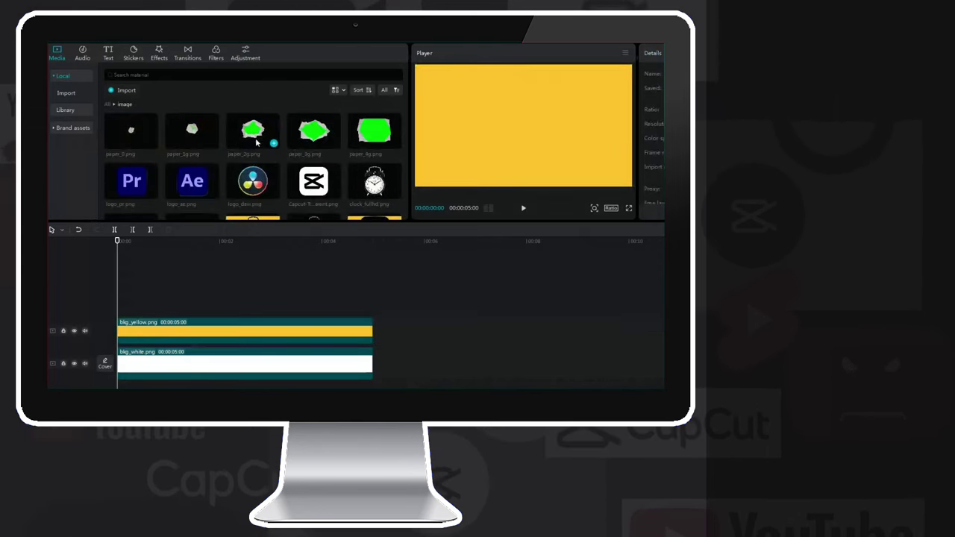
scroll(255, 141, down, 3)
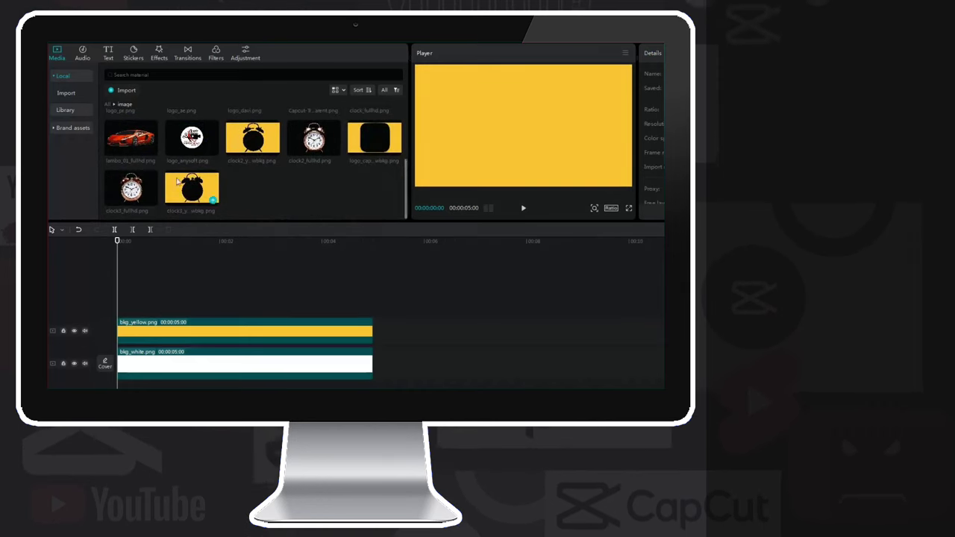
drag(170, 228, 115, 310)
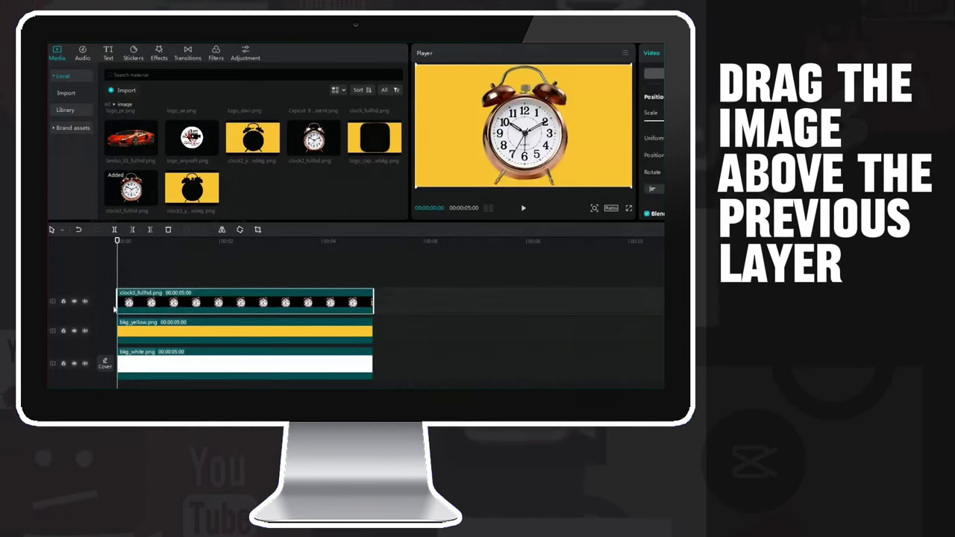
click(109, 107)
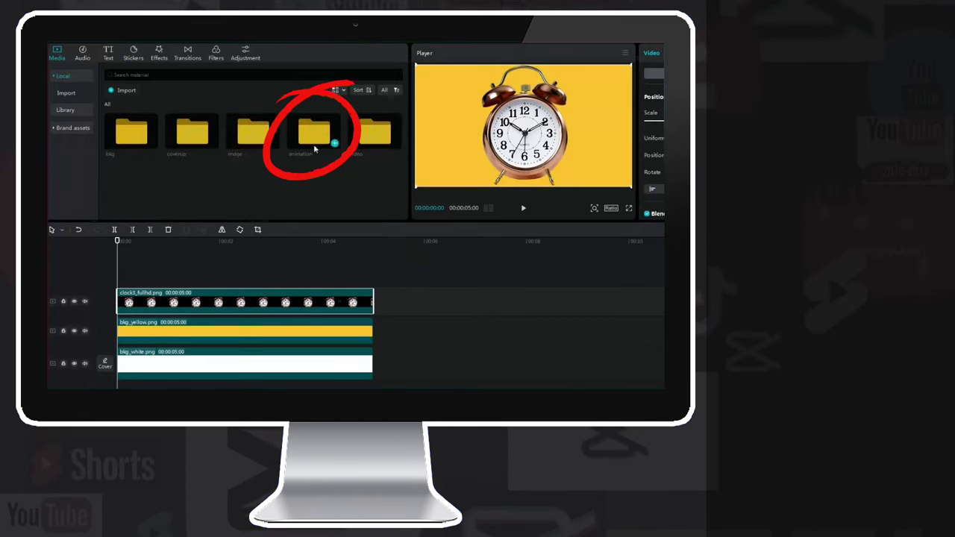
Place the PaperUnfold animation on a track above the clock layer.
double_click(317, 140)
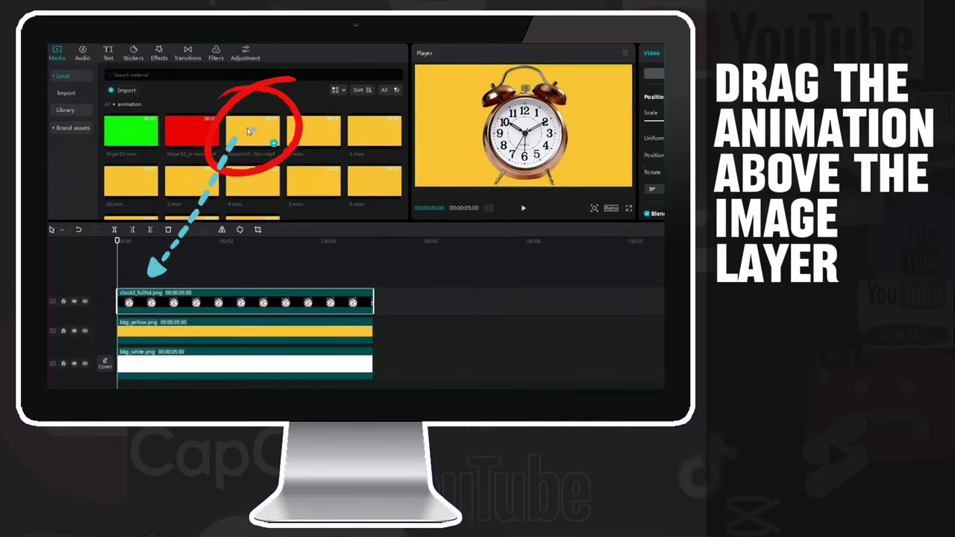
drag(248, 131, 159, 239)
drag(117, 281, 118, 281)
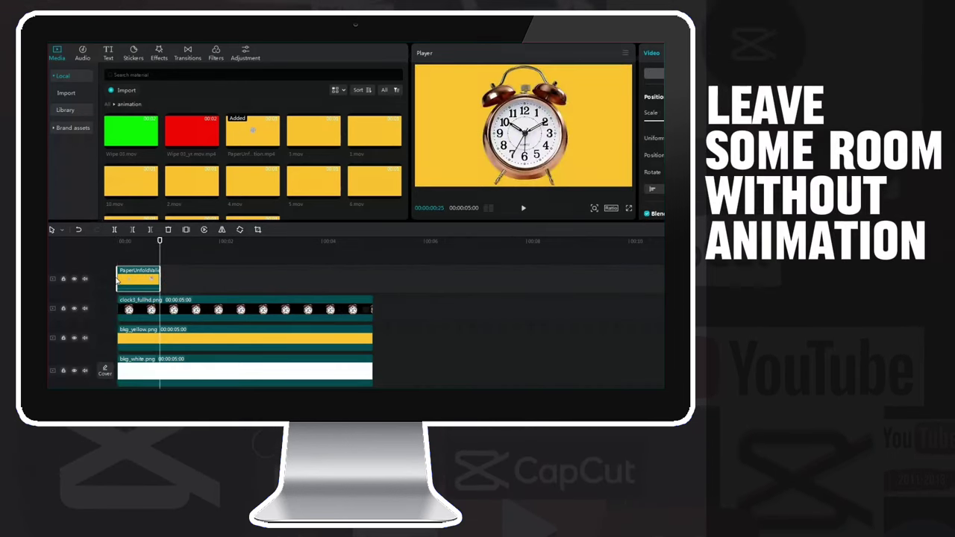
Cut the clock and background layers at 1 second and play the sequence.
key(Right)
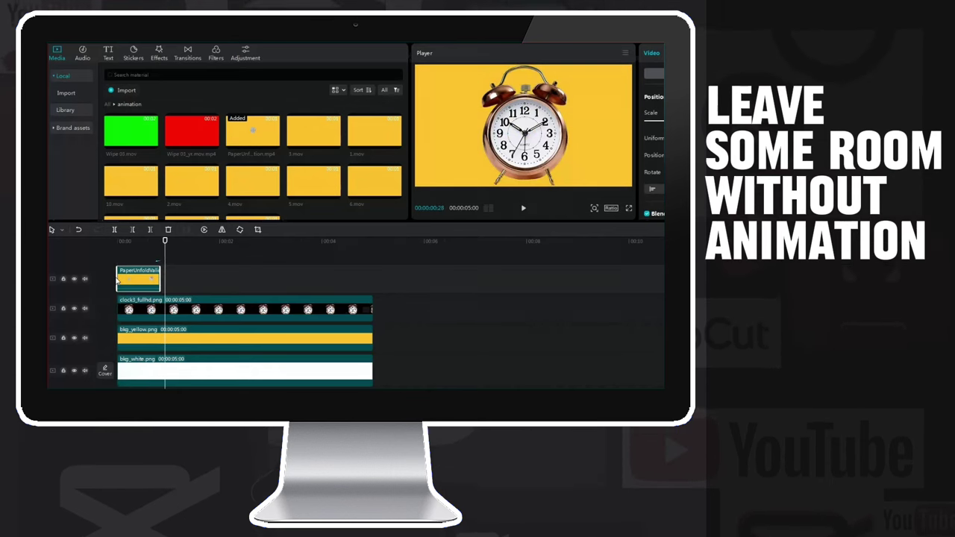
key(Right)
key(Right)
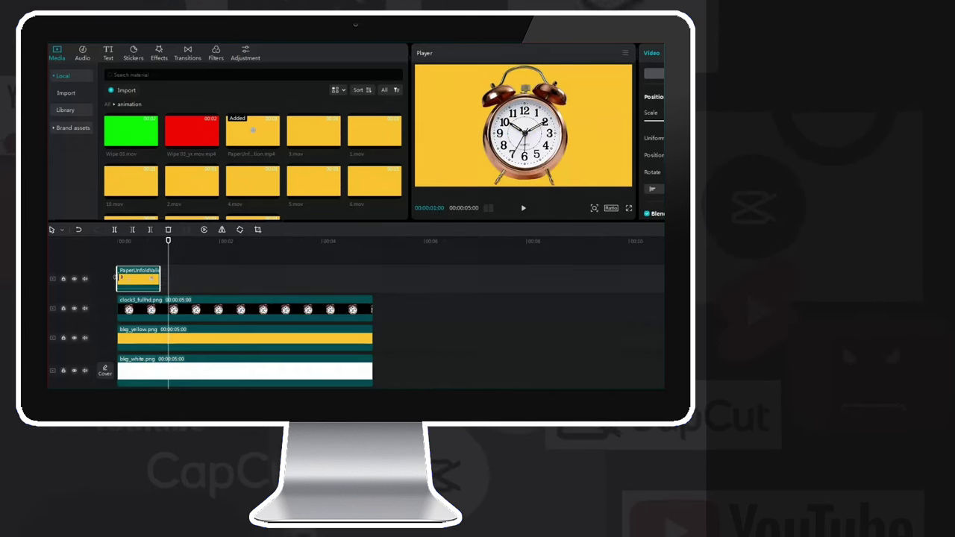
click(203, 317)
key(ctrl+b)
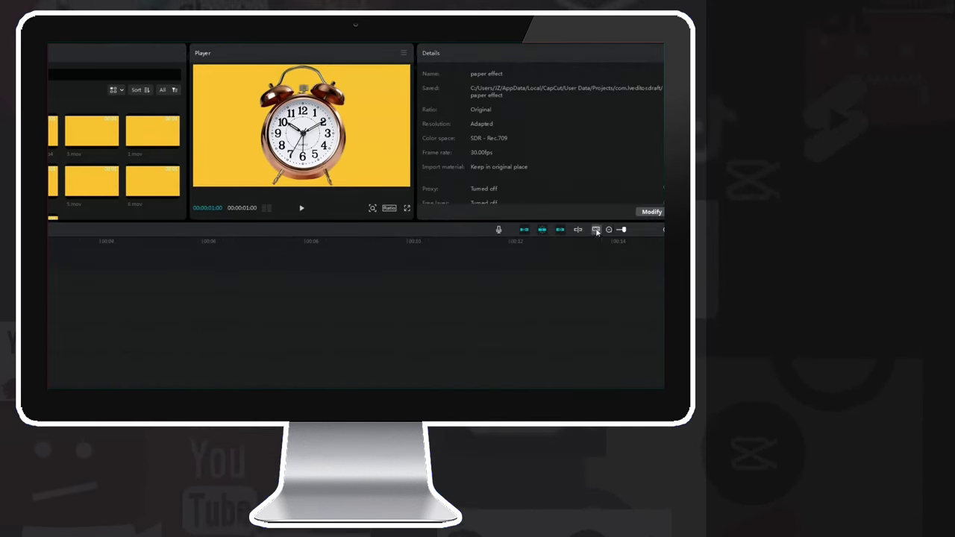
click(599, 236)
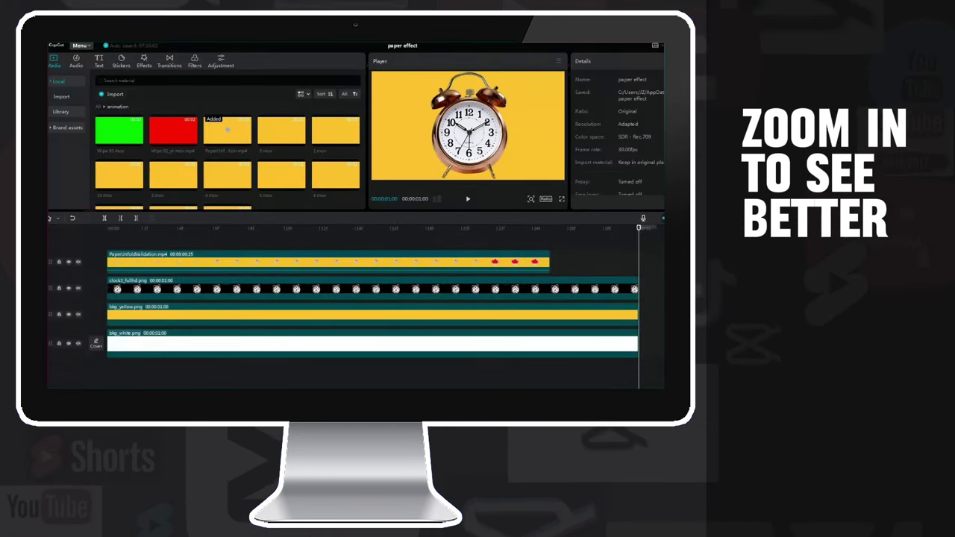
key(Home)
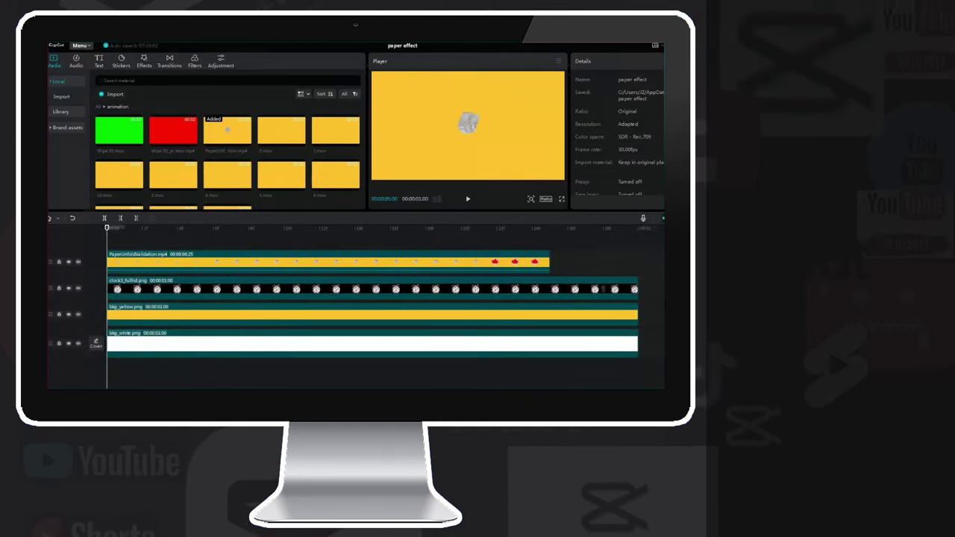
key(space)
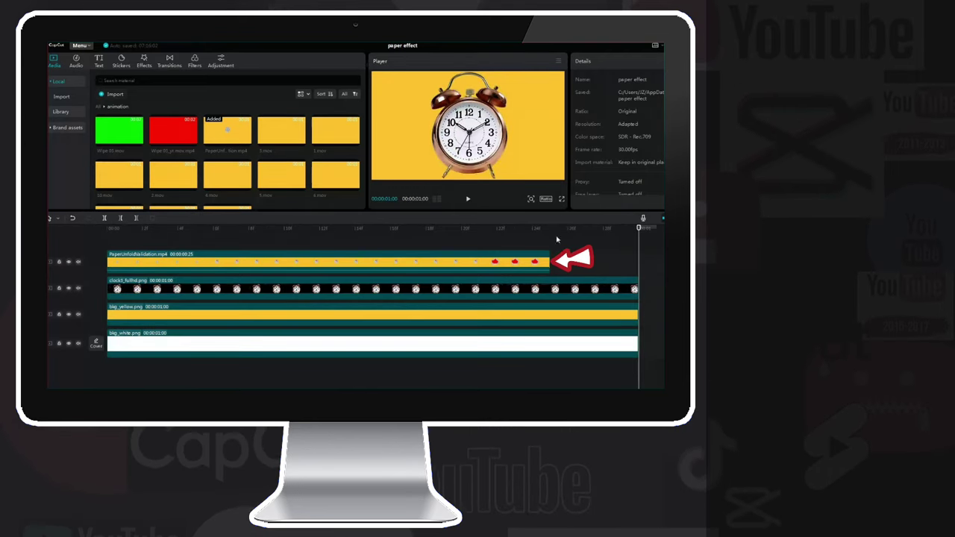
click(456, 265)
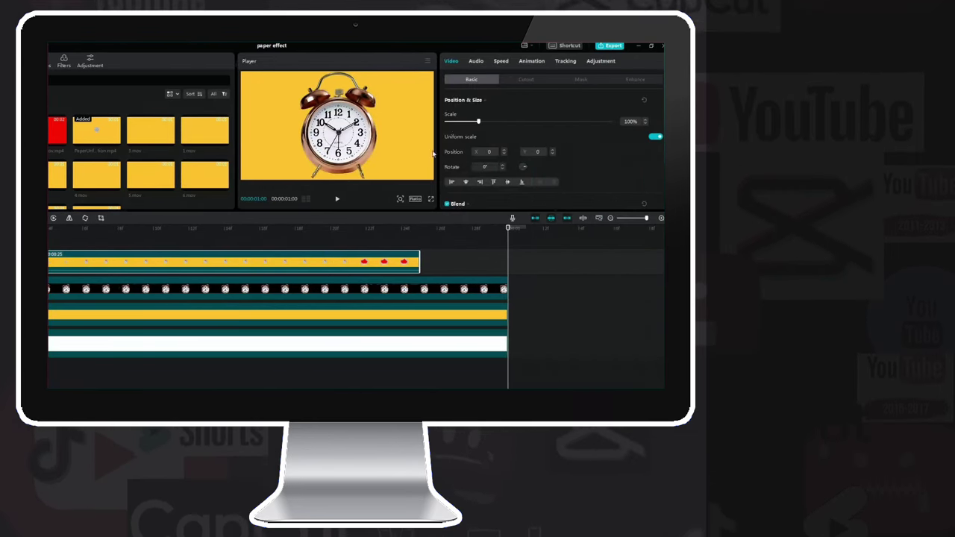
Chroma key the red out of the paper unfold clip at strength 100 and play from the start.
click(525, 79)
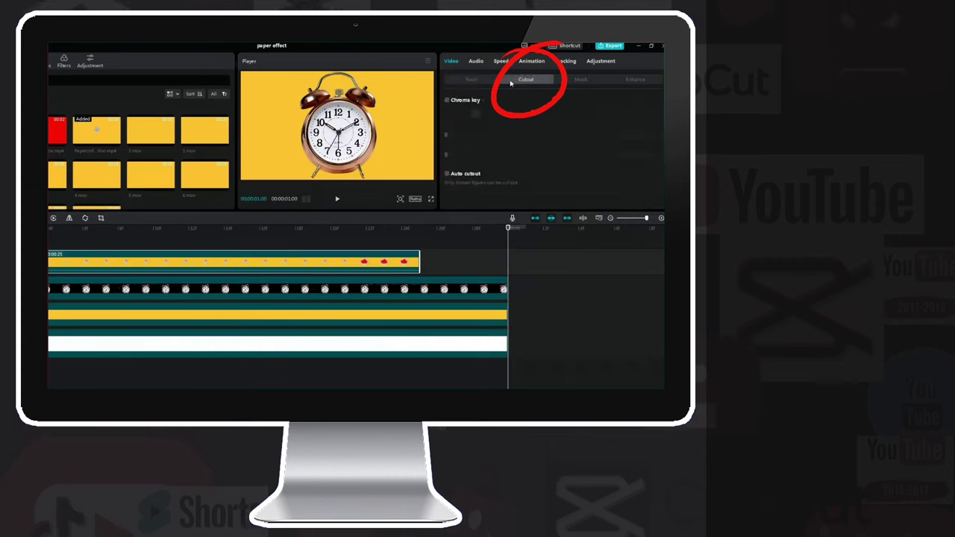
click(447, 99)
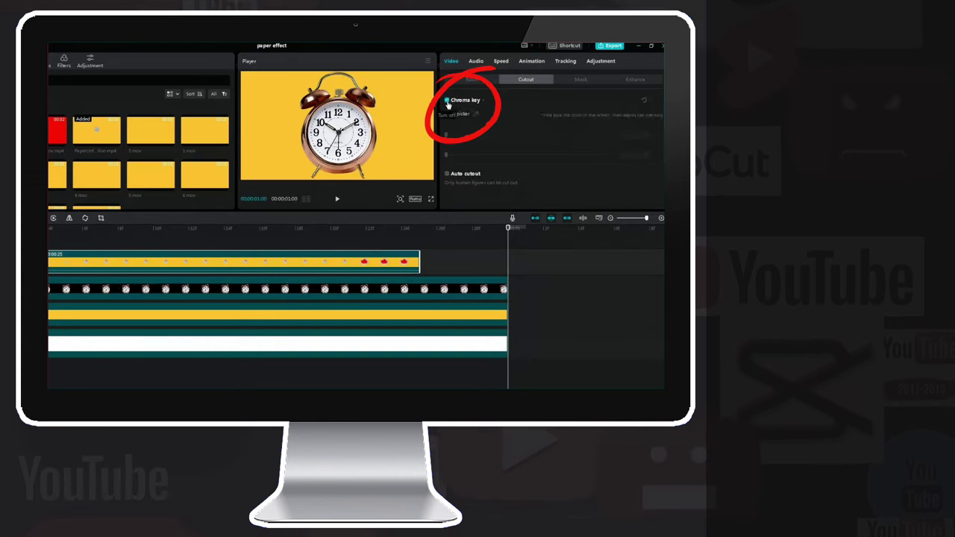
click(475, 114)
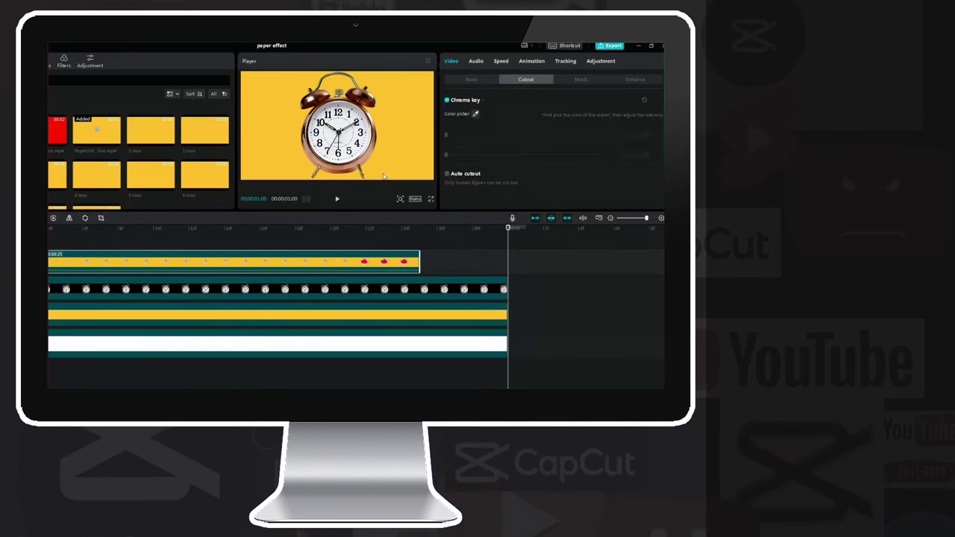
click(261, 243)
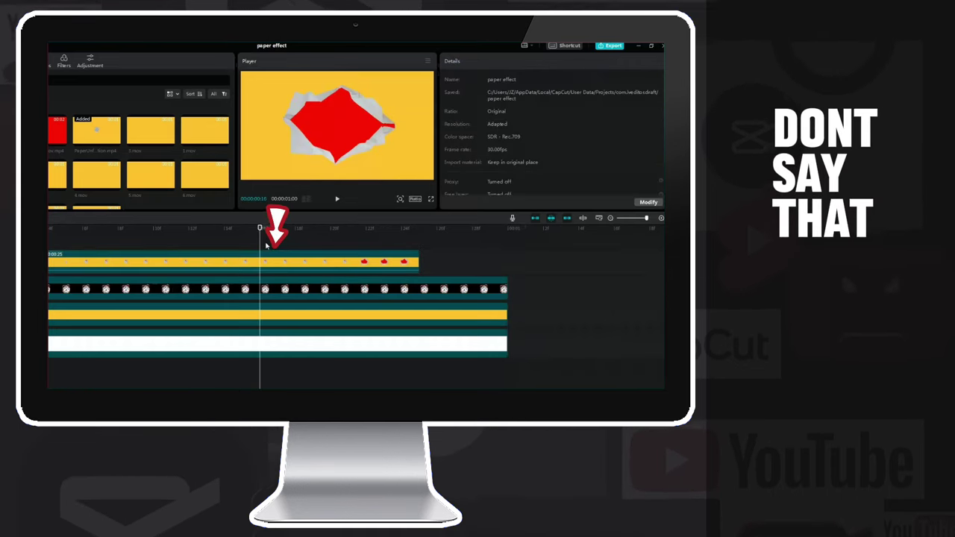
click(323, 262)
click(526, 79)
click(466, 102)
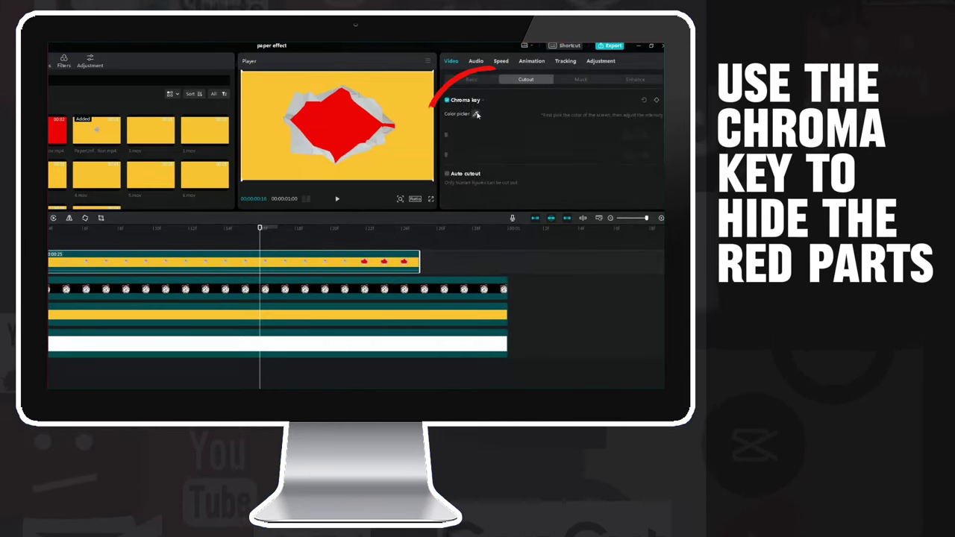
click(339, 130)
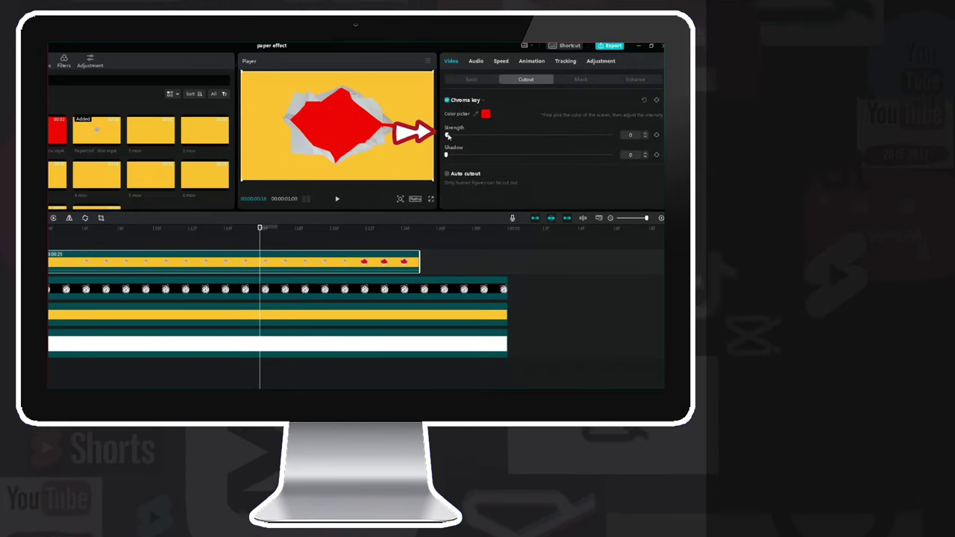
drag(453, 135, 481, 136)
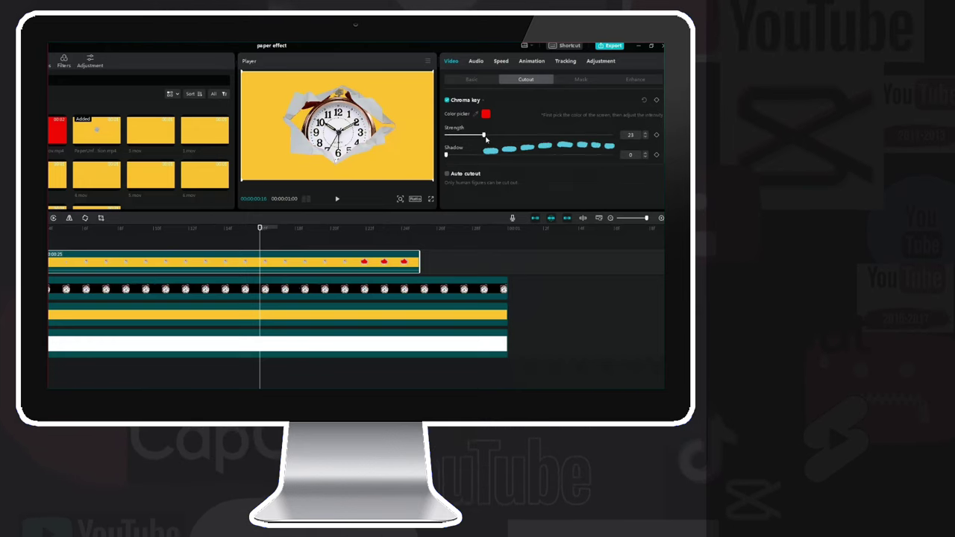
drag(484, 137, 612, 135)
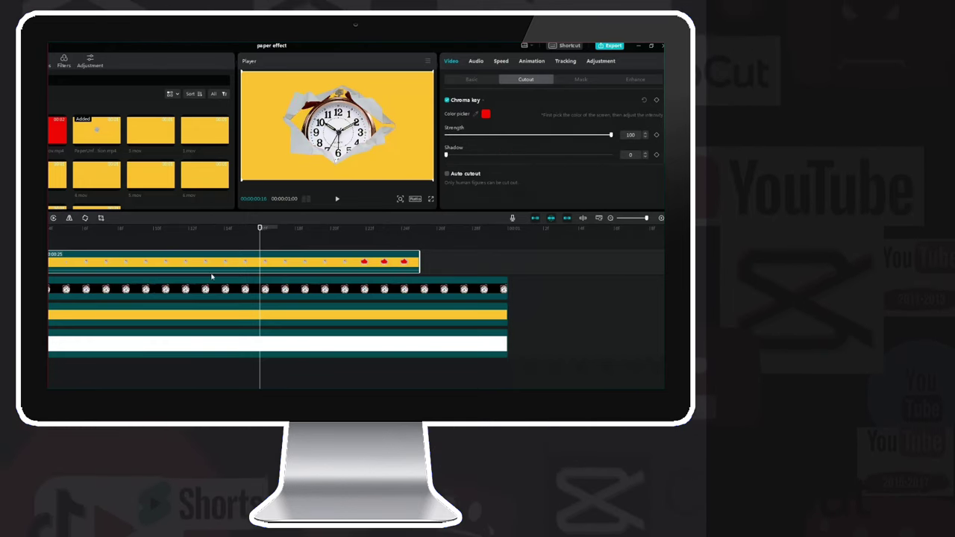
key(Home)
key(space)
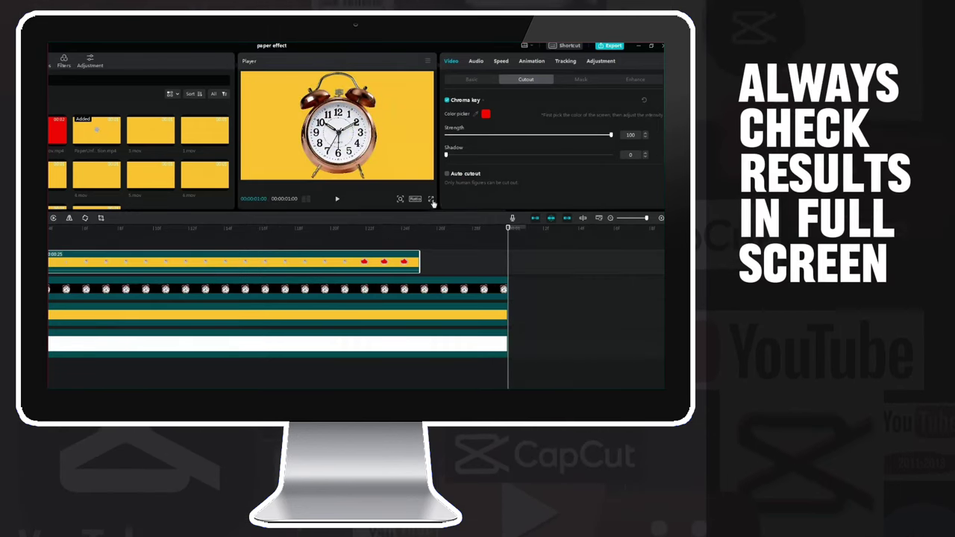
click(431, 198)
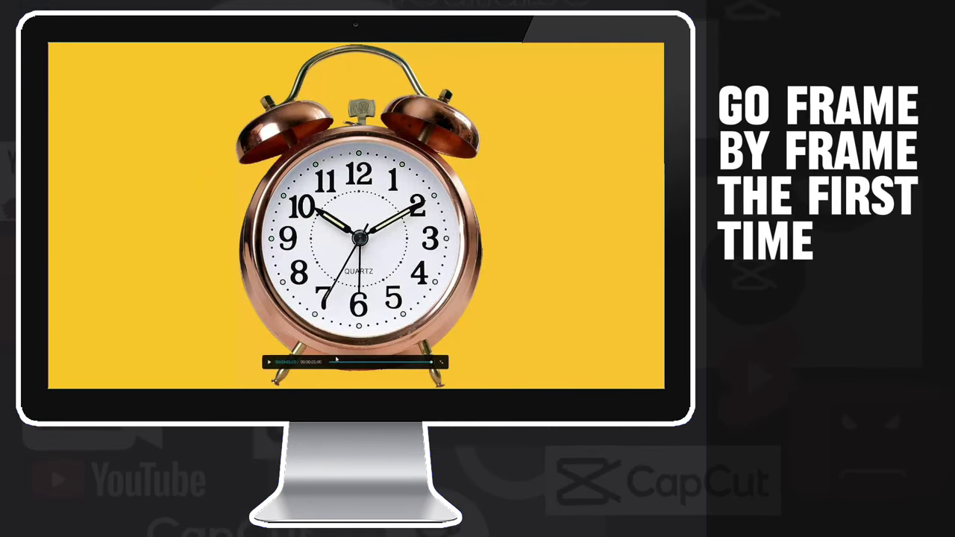
drag(331, 364, 422, 364)
click(375, 364)
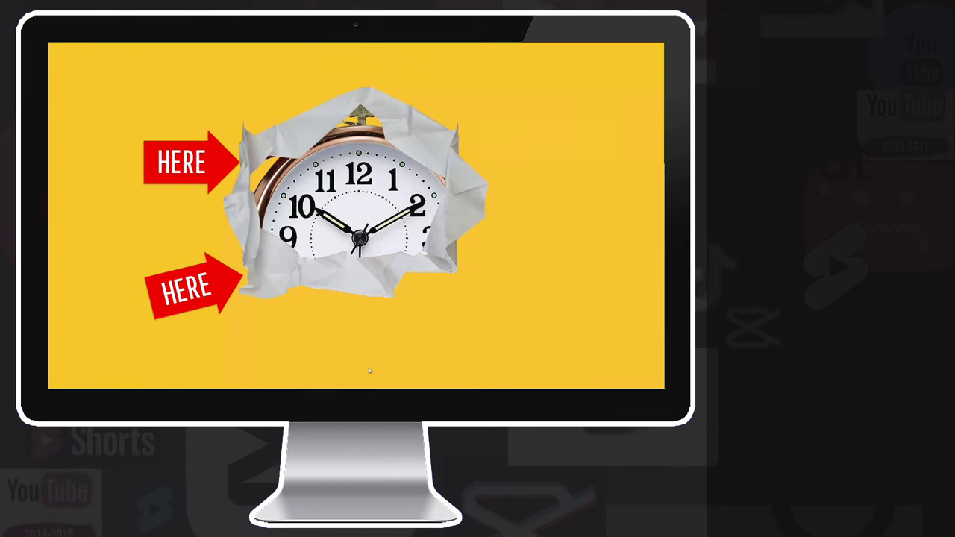
drag(375, 363, 387, 363)
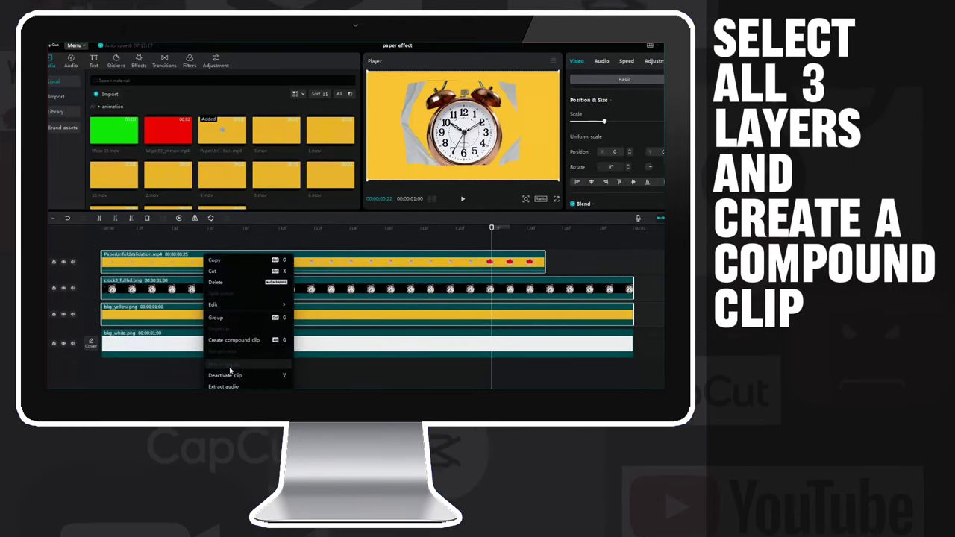
Merge the paper, clock and yellow layers into a compound clip and test its chroma key.
key(alt+g)
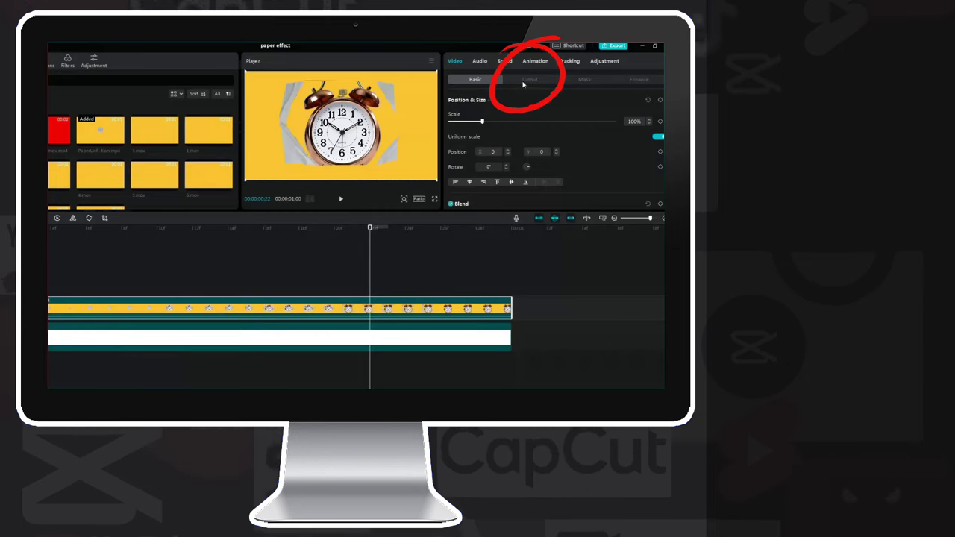
click(529, 80)
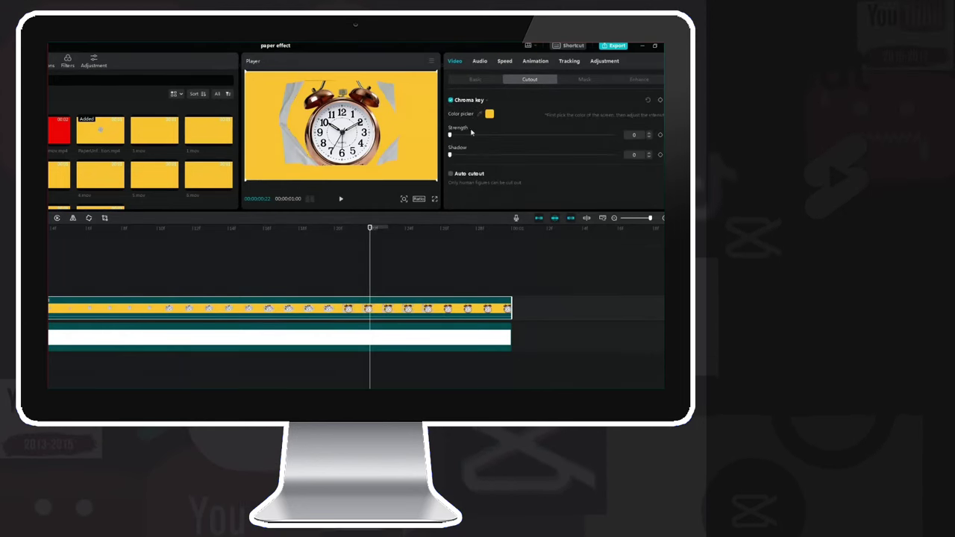
drag(451, 135, 453, 135)
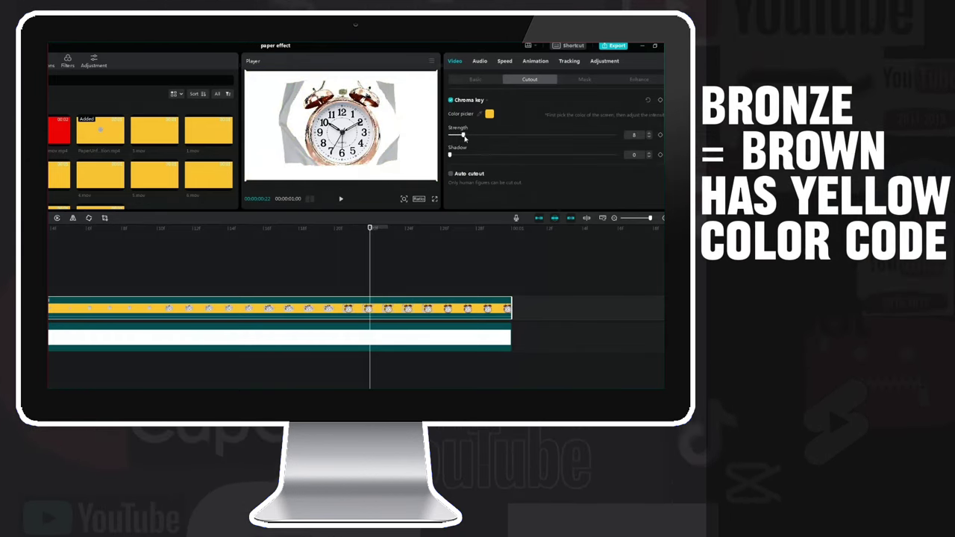
drag(464, 137, 451, 136)
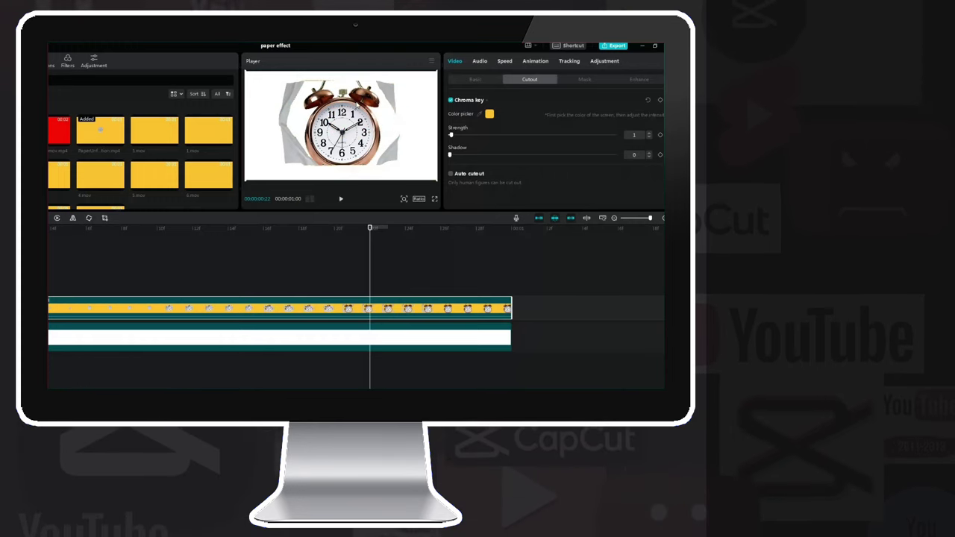
click(434, 198)
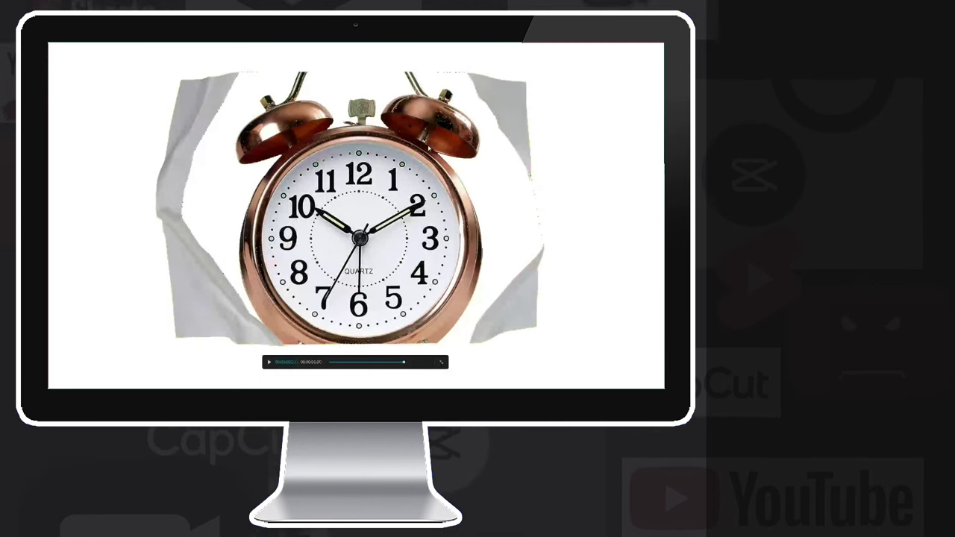
key(Escape)
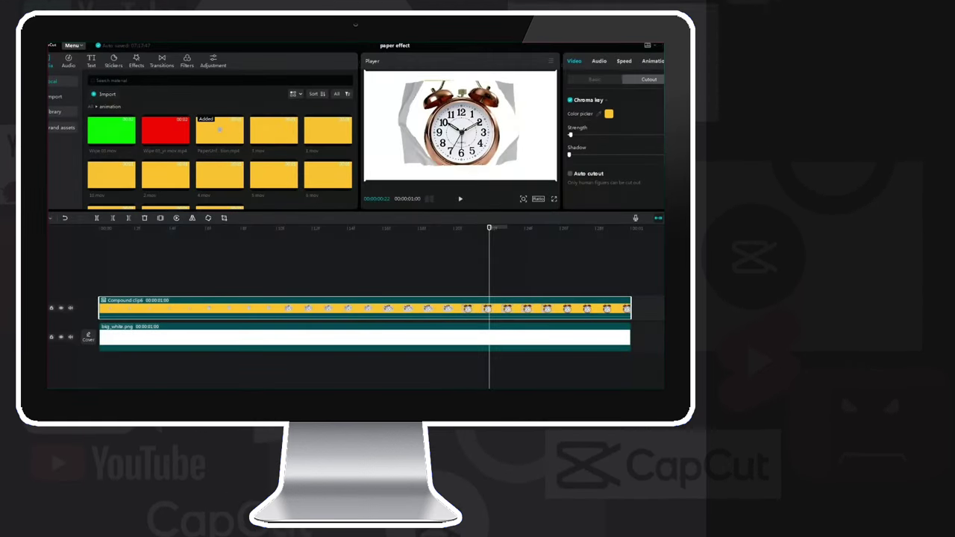
Replace bkg_white.png with bkg_black.png and preview the result full screen.
click(91, 106)
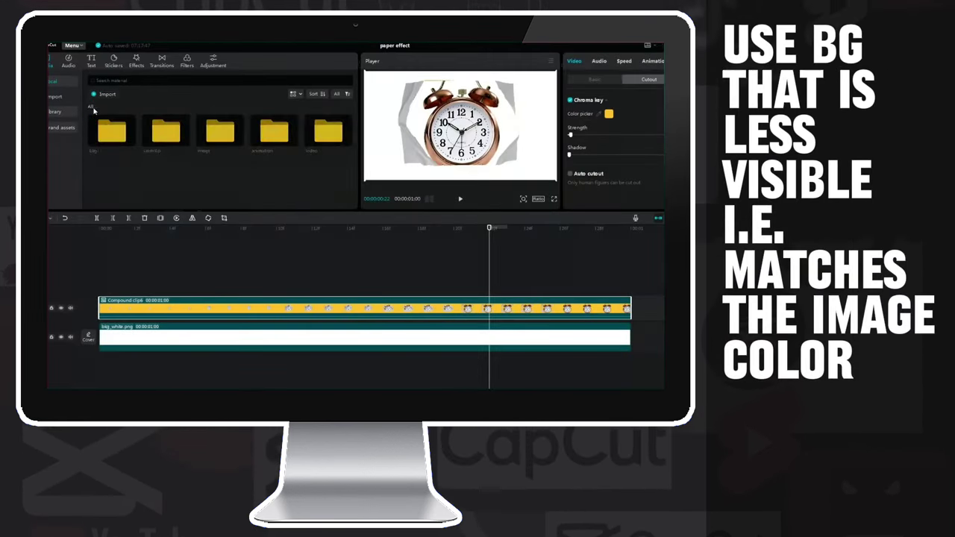
double_click(115, 134)
drag(213, 136, 300, 339)
click(441, 315)
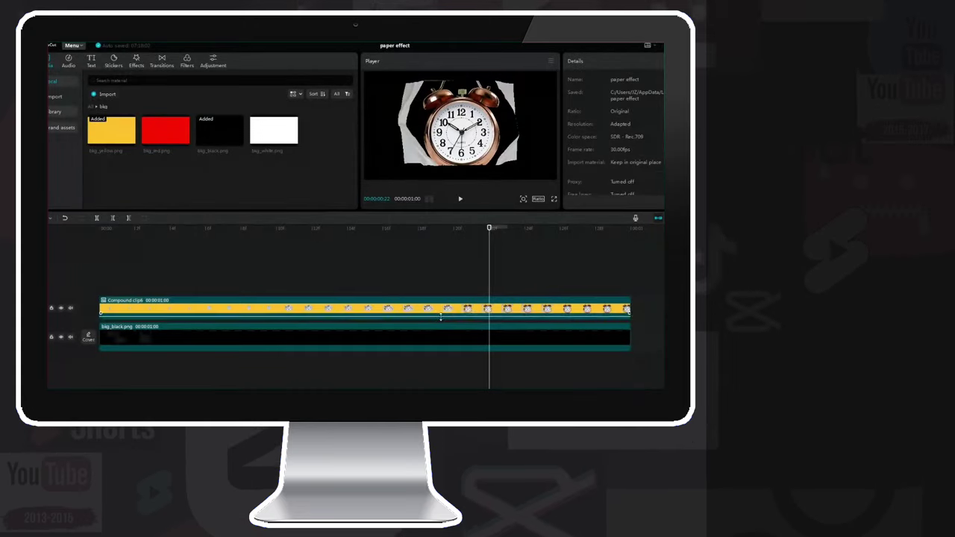
click(555, 200)
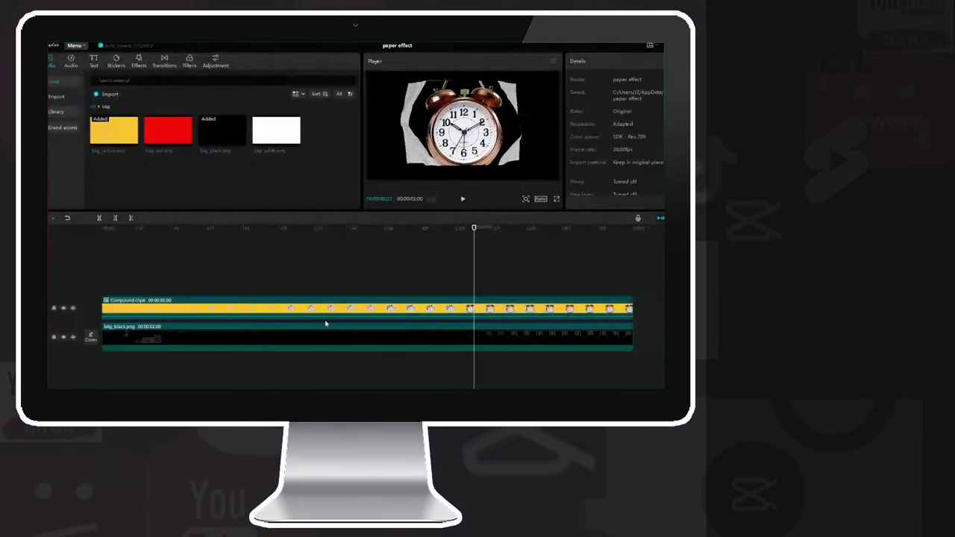
Undo the compound clip and add clock1_yellowbkg.png on a new top track.
right_click(303, 308)
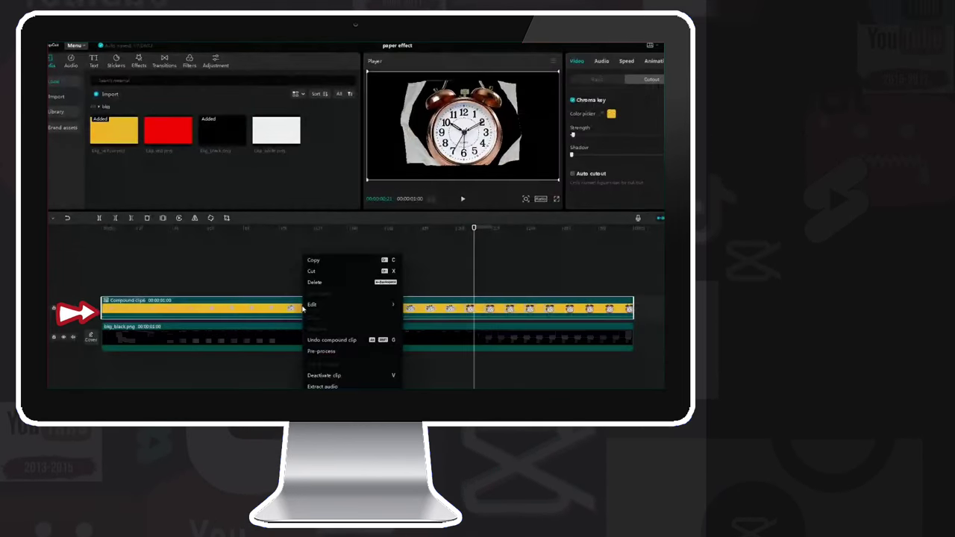
click(325, 342)
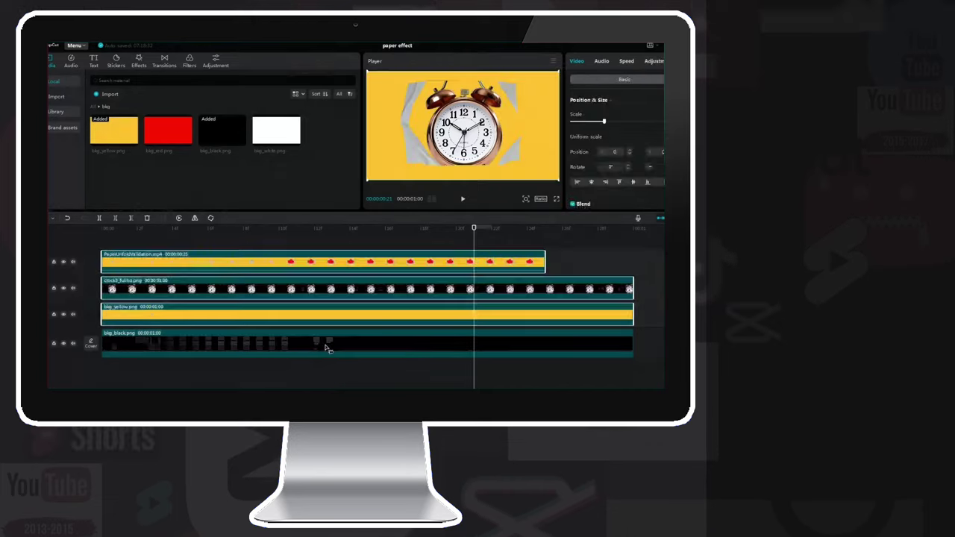
click(93, 108)
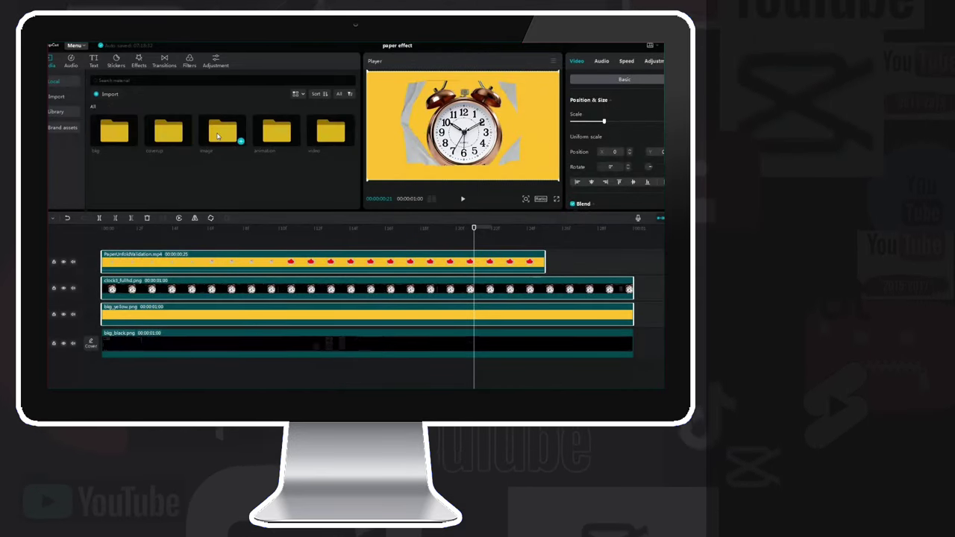
double_click(218, 135)
scroll(228, 159, down, 3)
drag(168, 180, 103, 247)
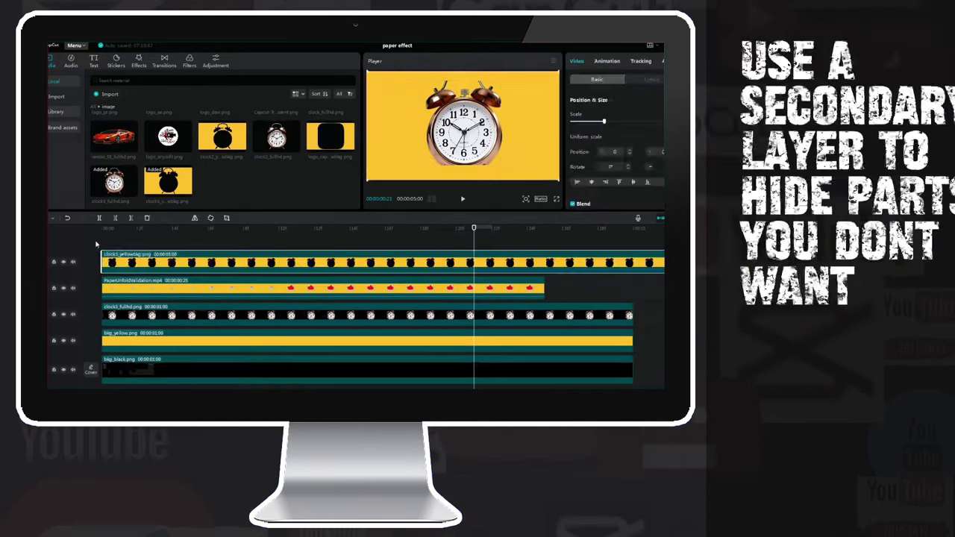
Trim the clock silhouette to end with the other clips and preview full screen.
click(625, 263)
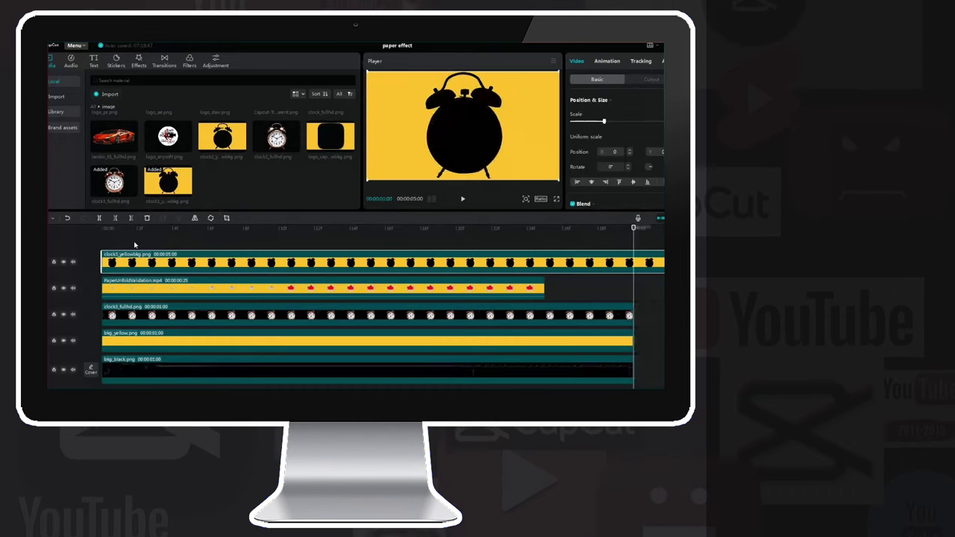
key(w)
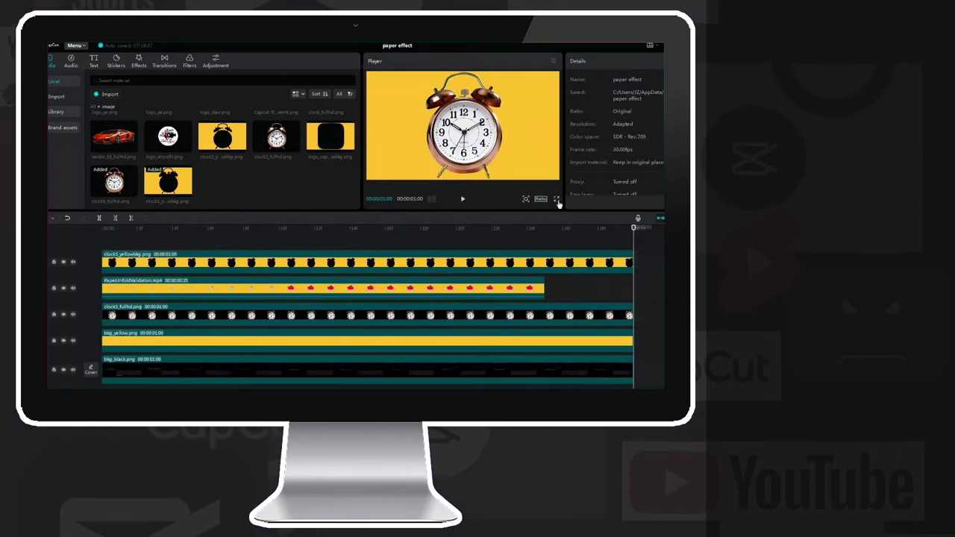
key(space)
key(ctrl+shift+f)
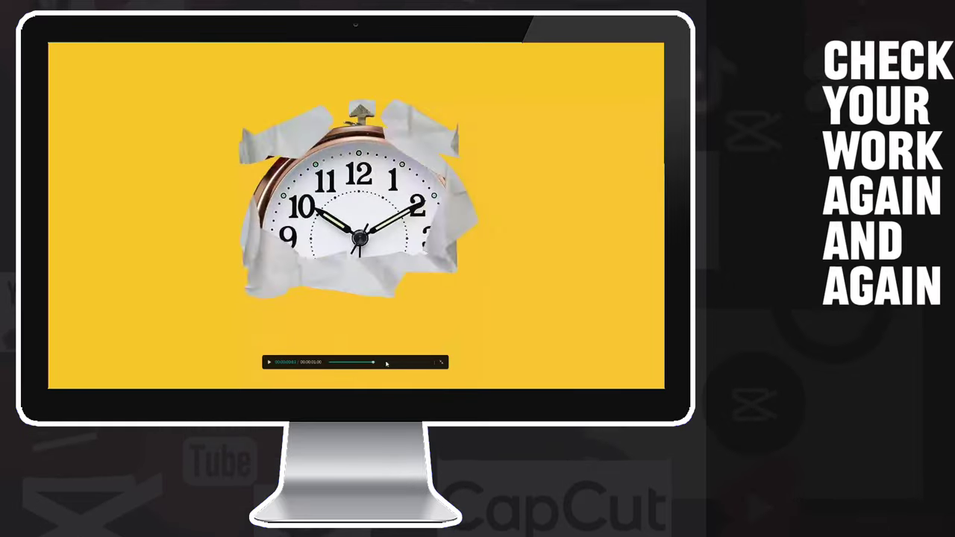
key(Escape)
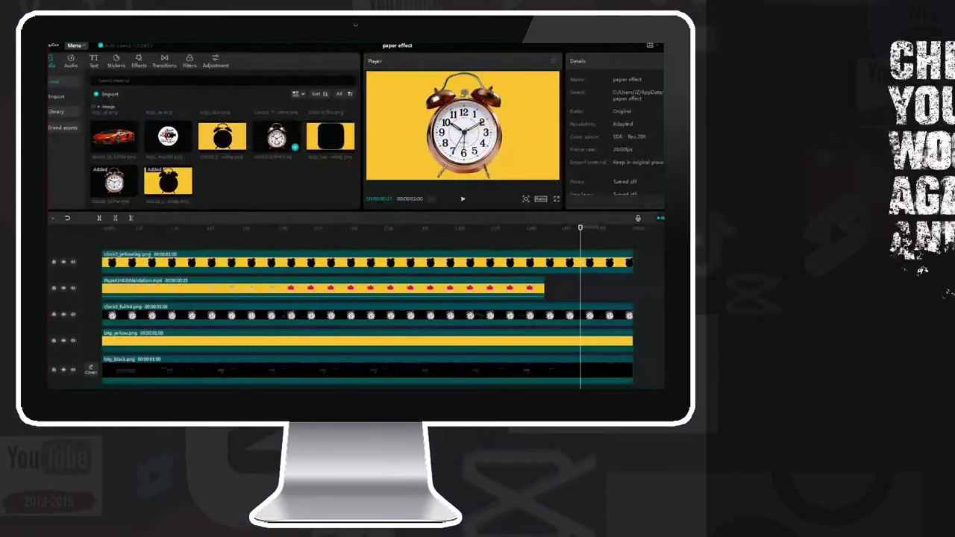
Merge the silhouette, paper-tear, clock and yellow layers into one compound clip.
click(270, 261)
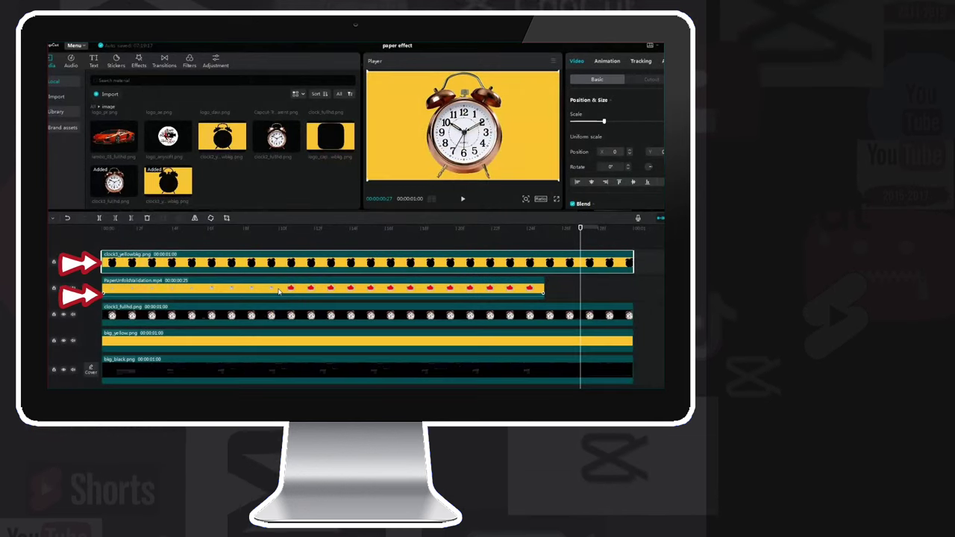
ctrl+click(278, 291)
ctrl+click(280, 316)
ctrl+click(281, 341)
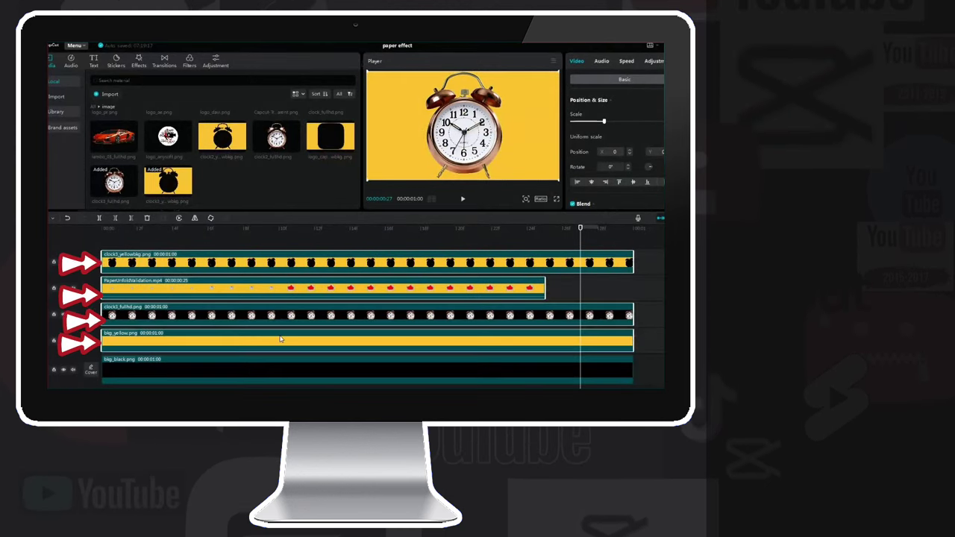
right_click(282, 341)
click(307, 341)
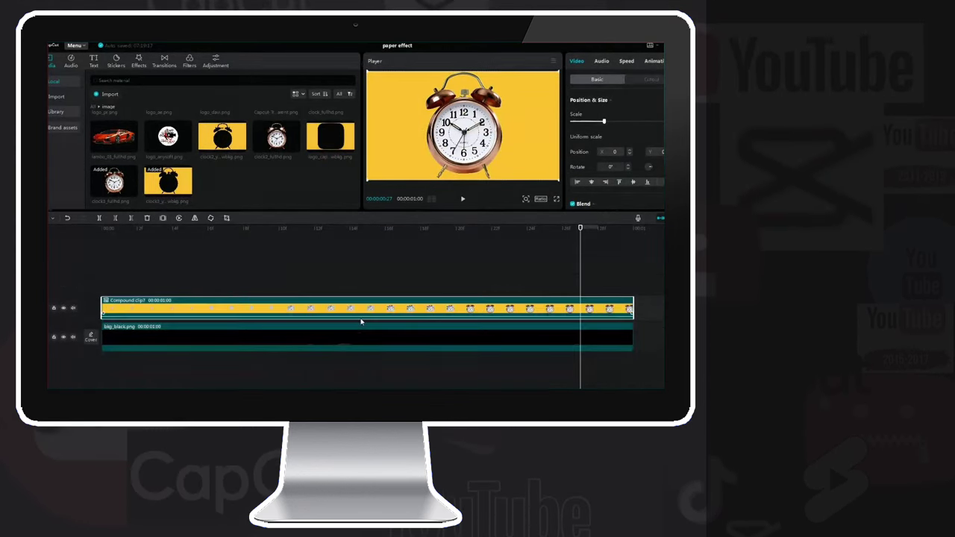
Turn on Chroma key for the compound clip to remove the yellow background.
click(650, 79)
click(572, 99)
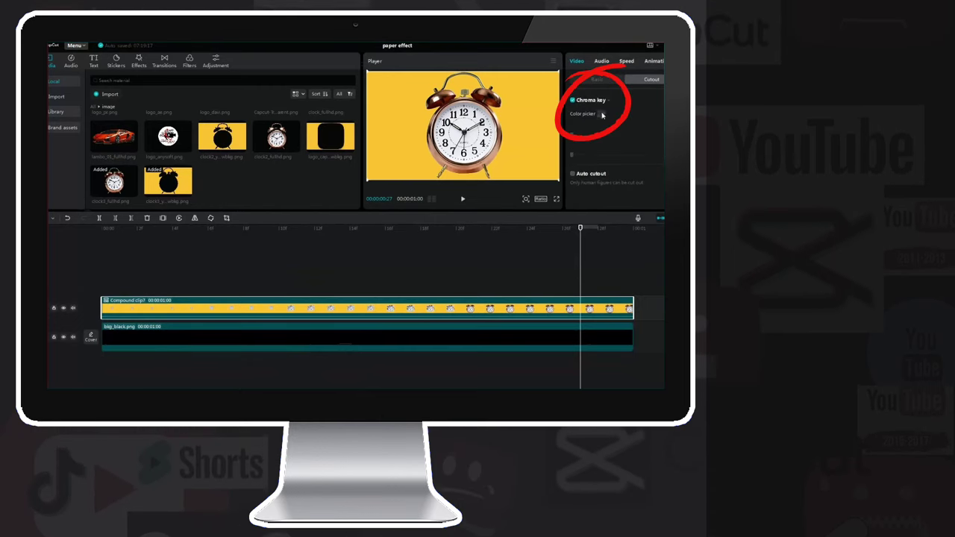
drag(571, 135, 657, 135)
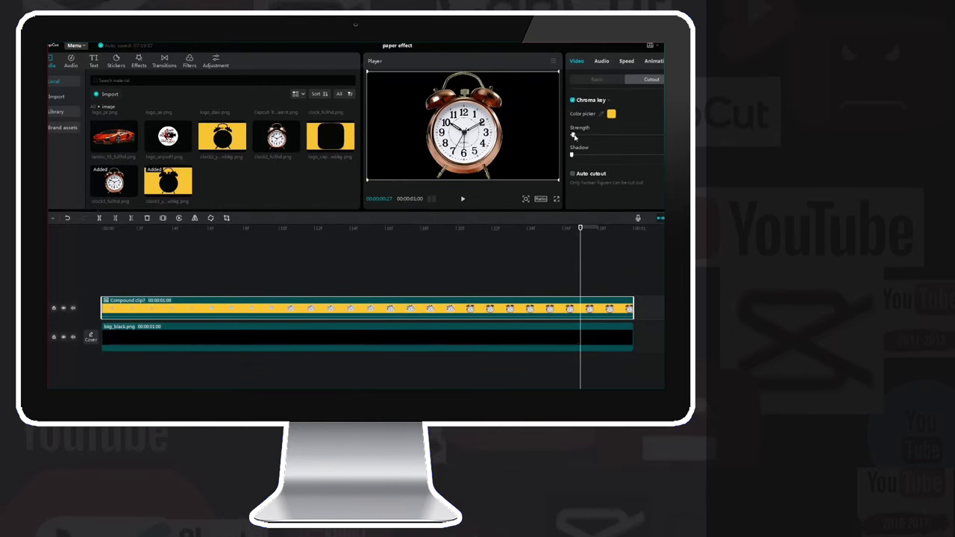
click(556, 199)
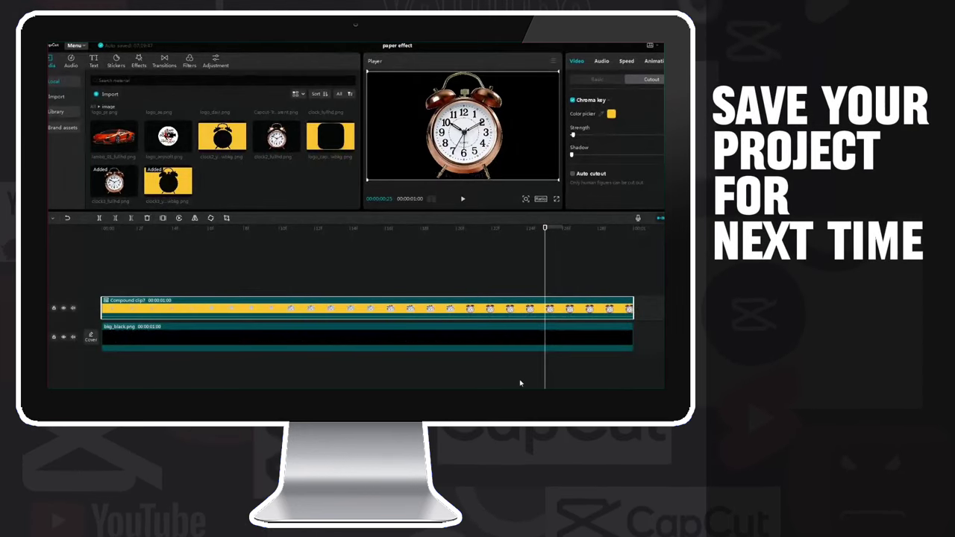
Undo the compound clip and replace the clock photo with lambo_01_fullhd.png.
right_click(407, 306)
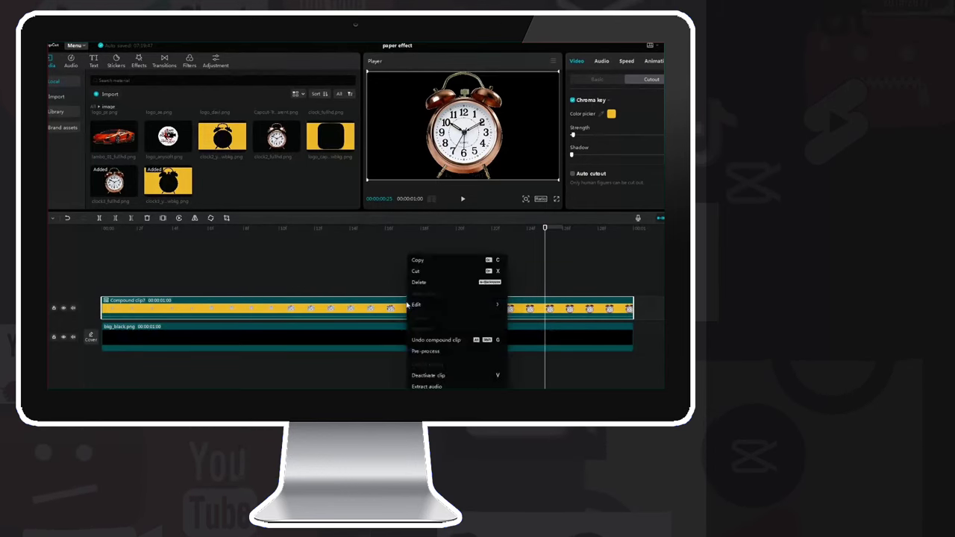
click(430, 339)
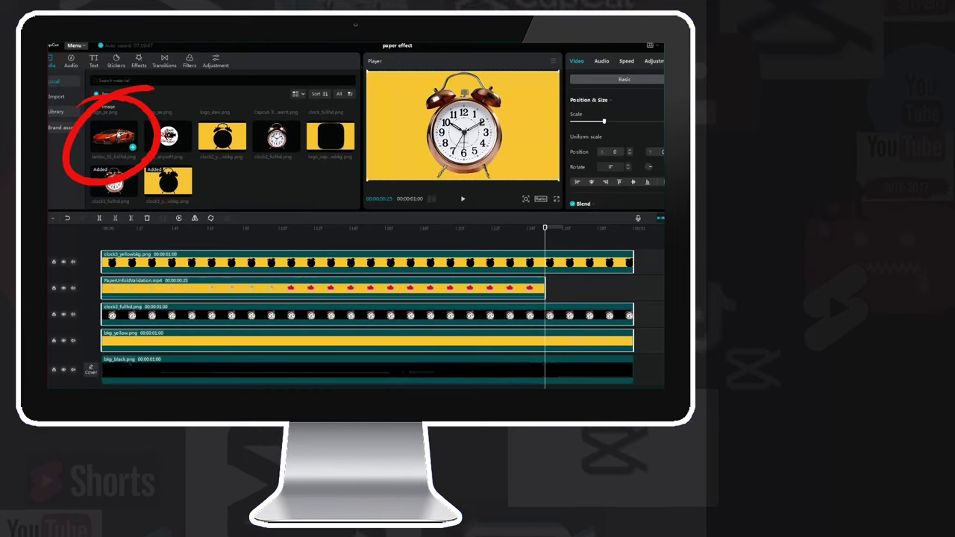
drag(113, 136, 175, 319)
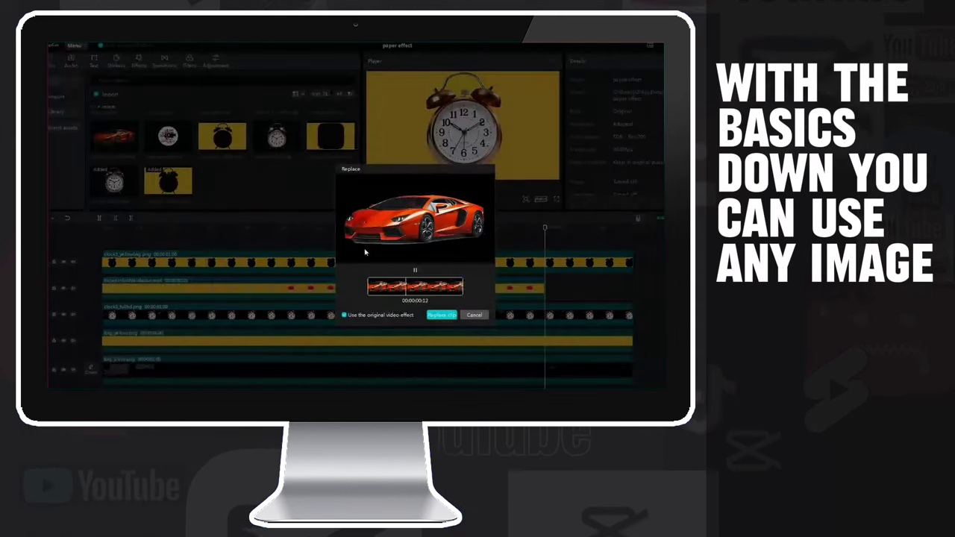
click(442, 315)
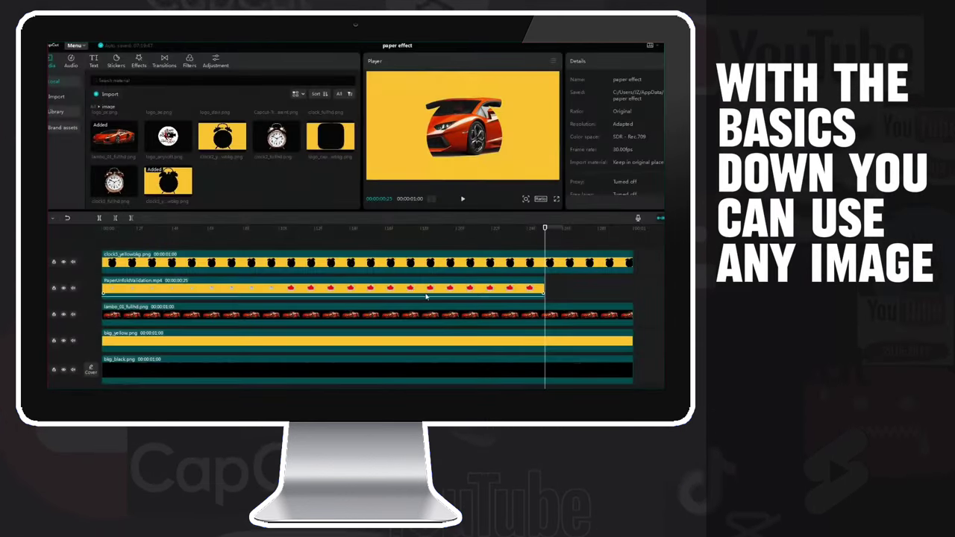
Replace the clock silhouette with lambo_01_yellowbkg.png from coverup and preview full screen.
click(94, 107)
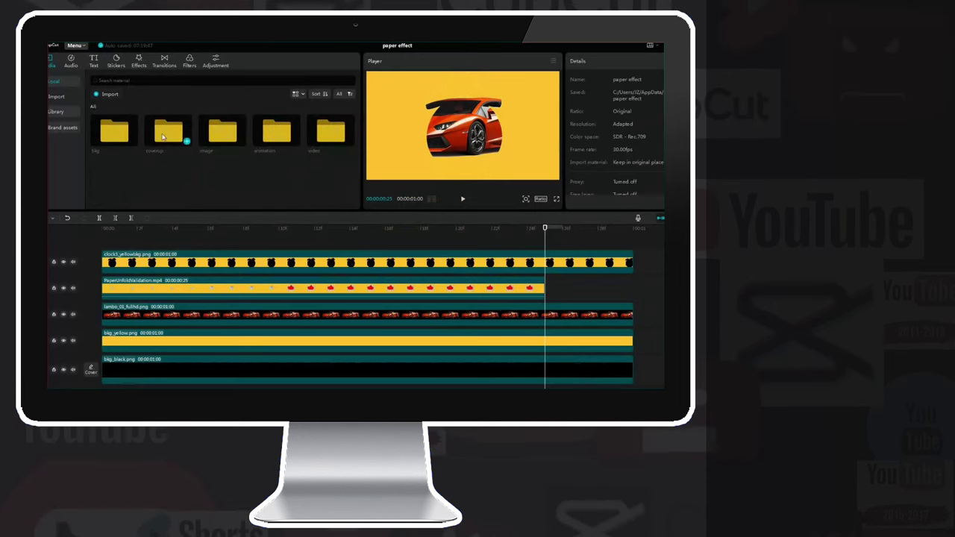
double_click(163, 137)
drag(121, 179, 173, 269)
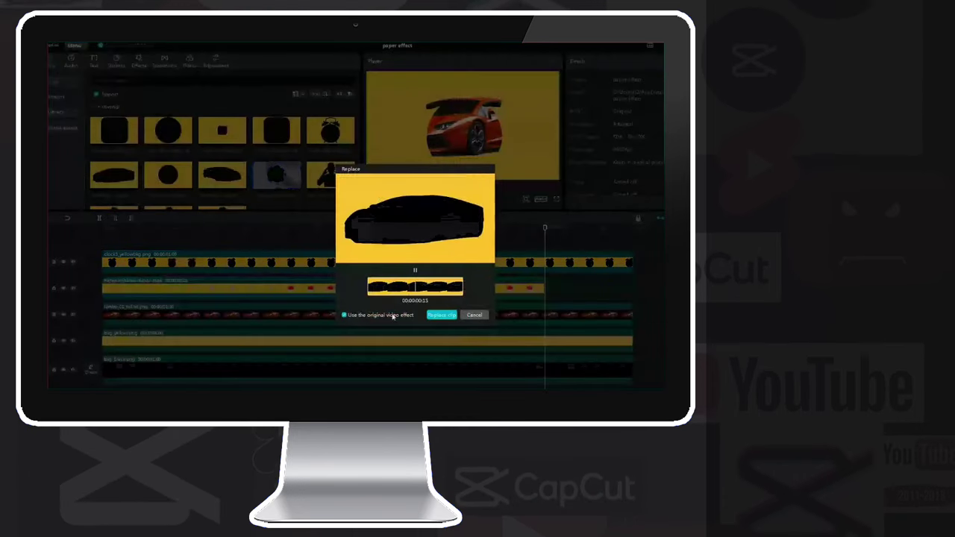
click(441, 315)
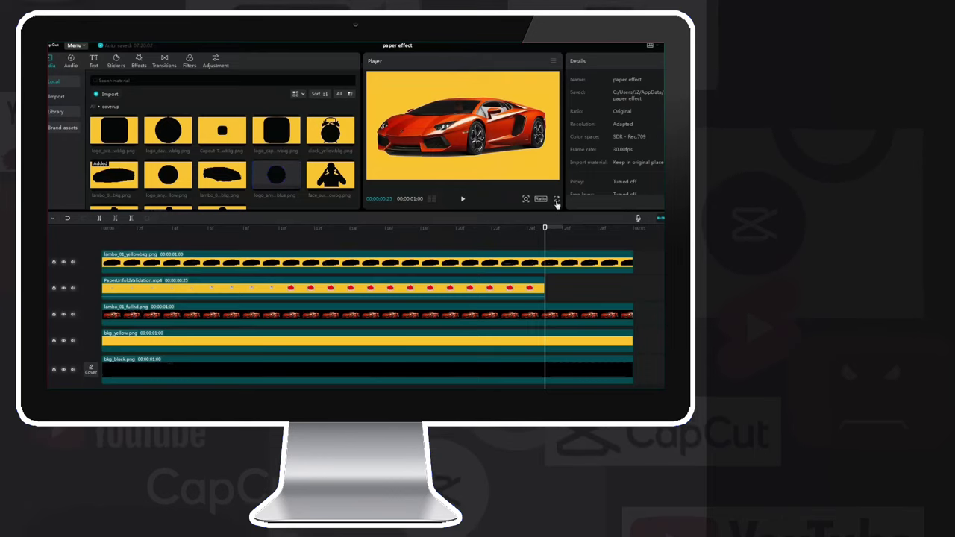
click(555, 200)
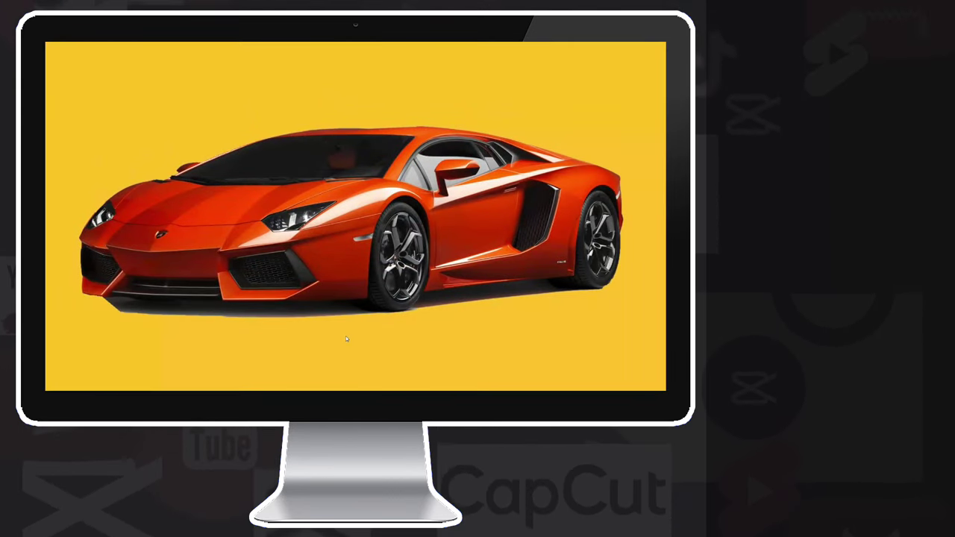
mouse_move(320, 268)
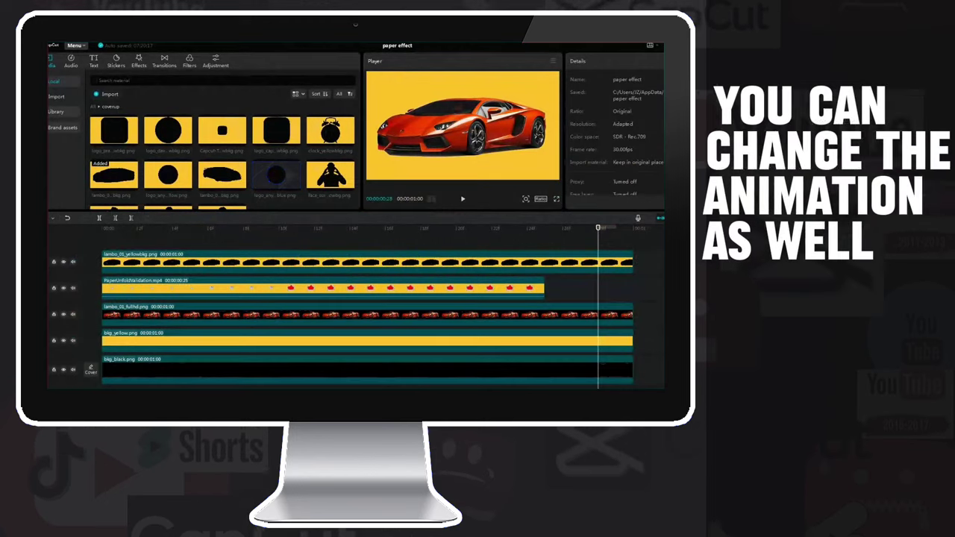
Preview the fifth paper-tear animation in the animation folder and try swapping it in.
click(94, 107)
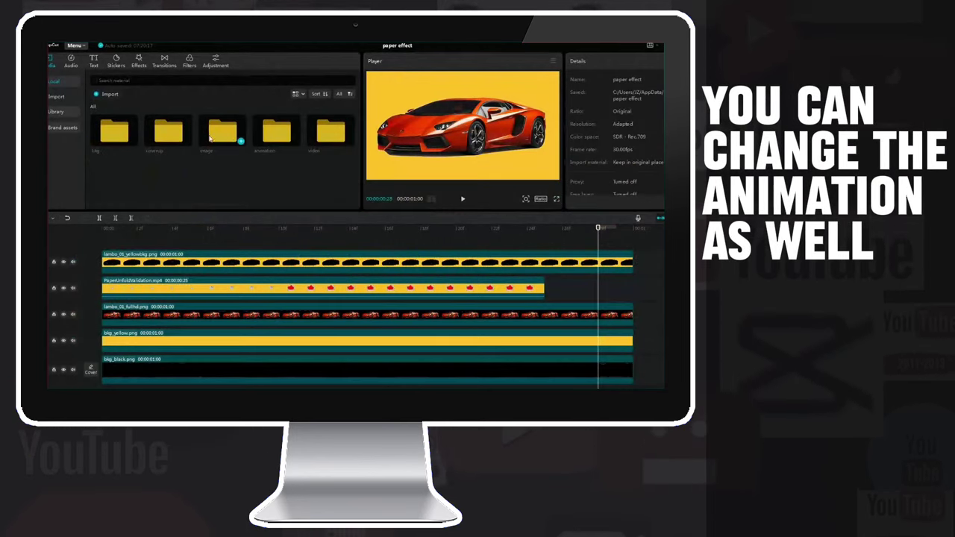
double_click(275, 133)
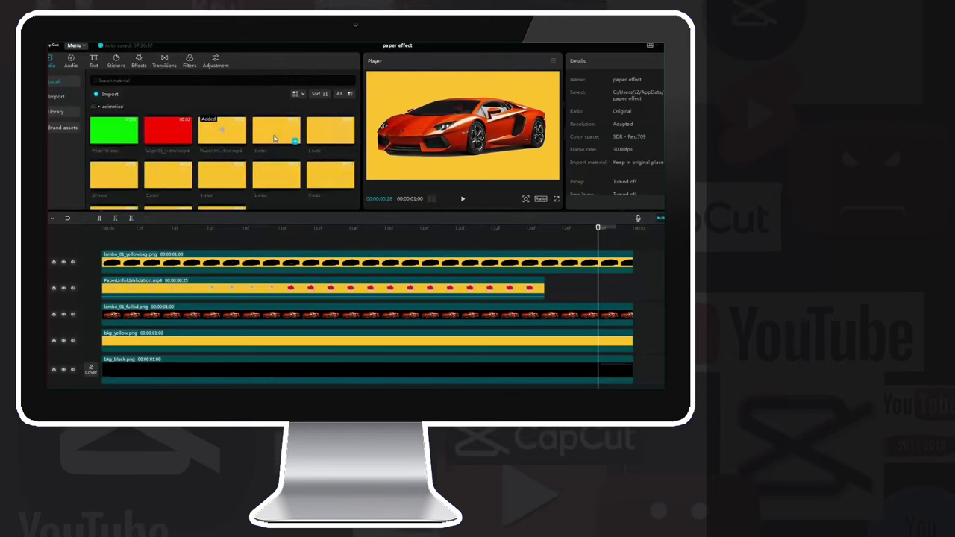
click(326, 141)
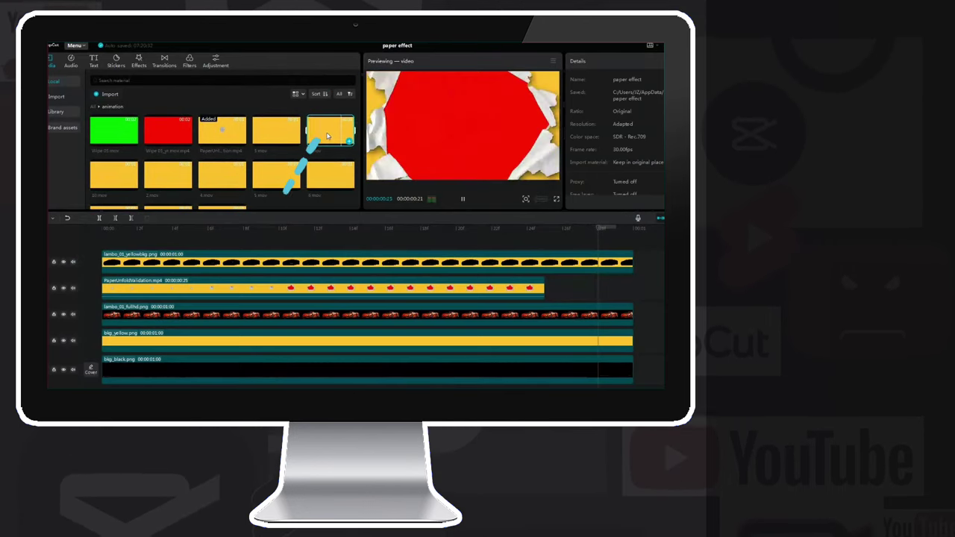
drag(326, 141, 189, 293)
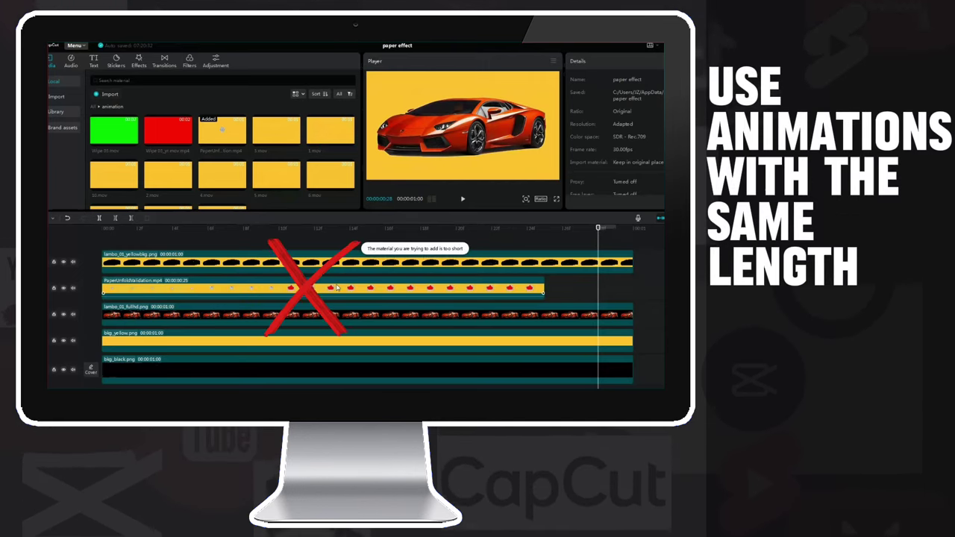
Delete the PaperUnfold clip and place 1.mov at the timeline start on a top track.
click(338, 287)
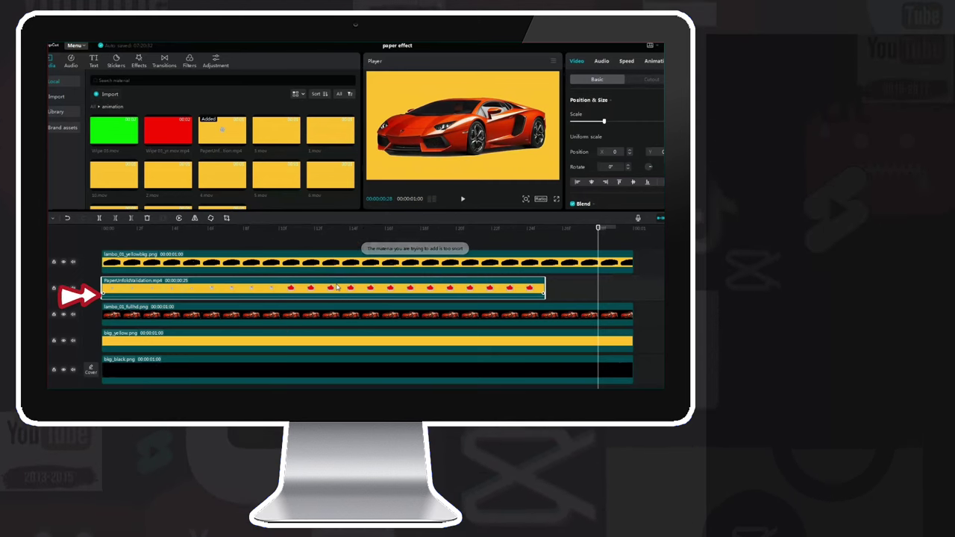
key(Delete)
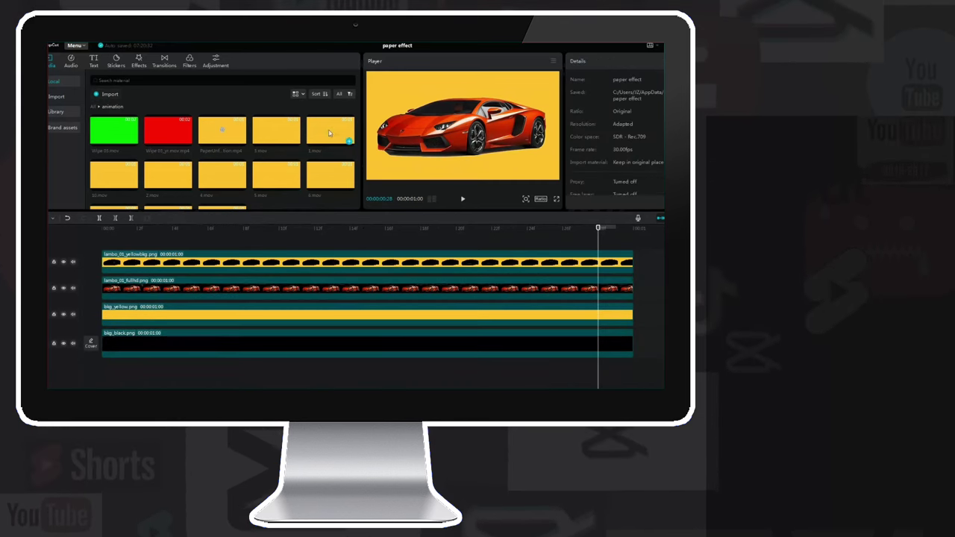
drag(322, 174, 247, 276)
drag(188, 254, 103, 261)
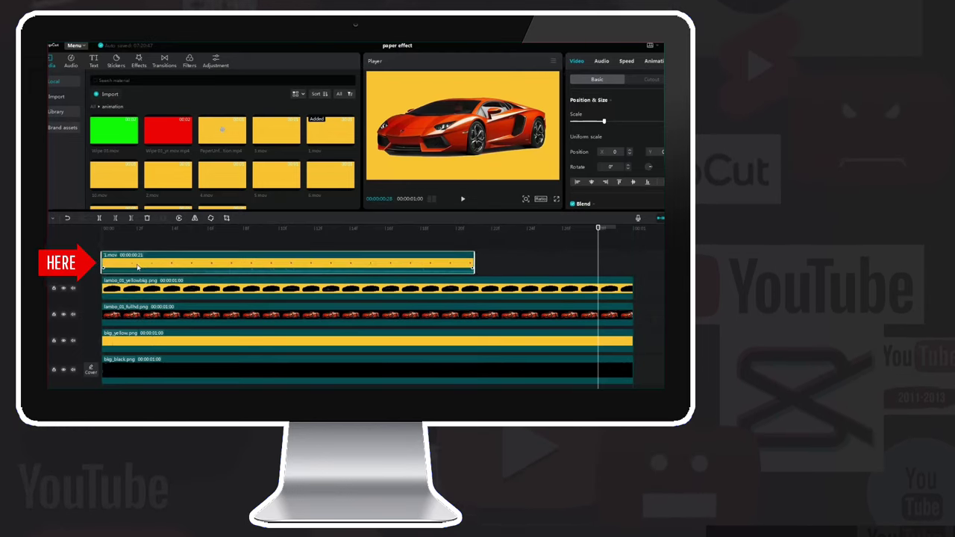
Move the car silhouette clip onto the top track and put the animation on Layer 3.
drag(173, 288, 168, 246)
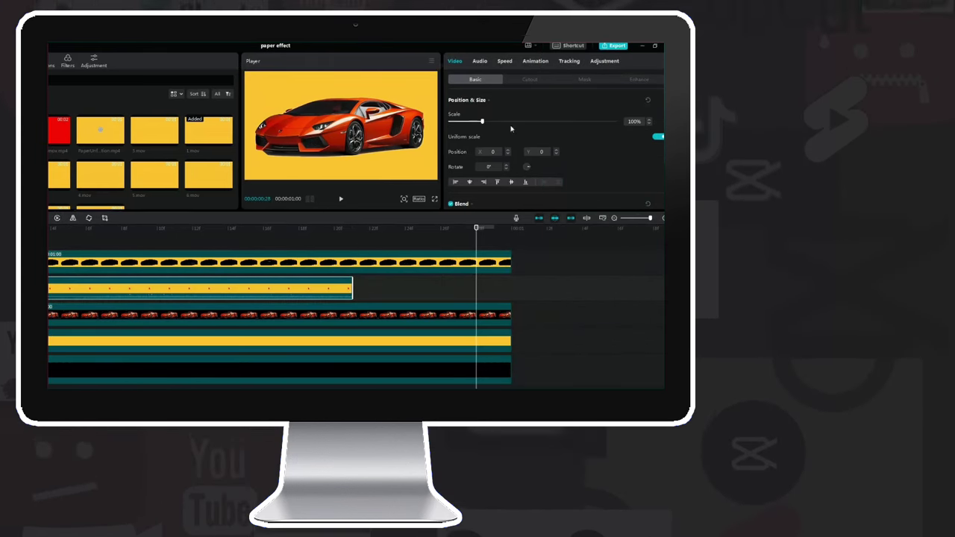
scroll(510, 129, down, 3)
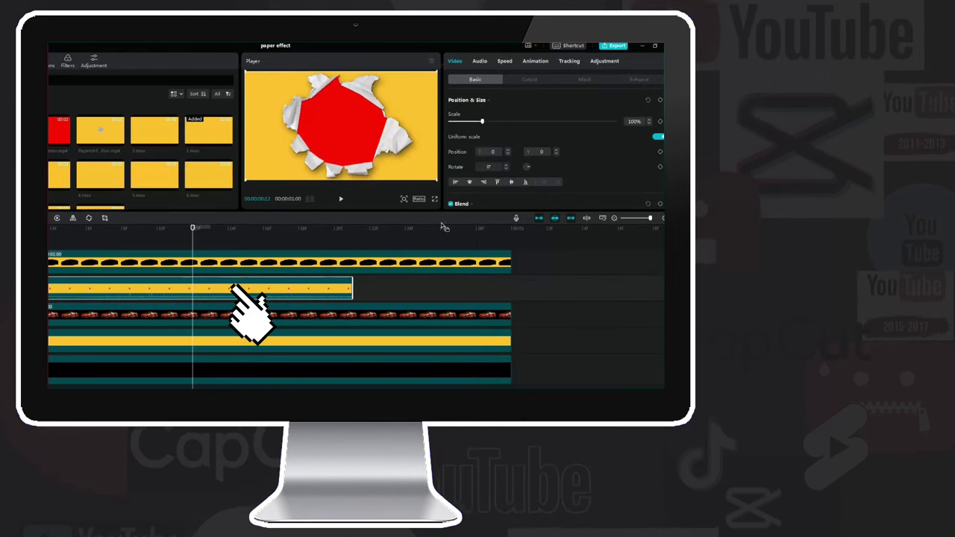
scroll(520, 172, down, 3)
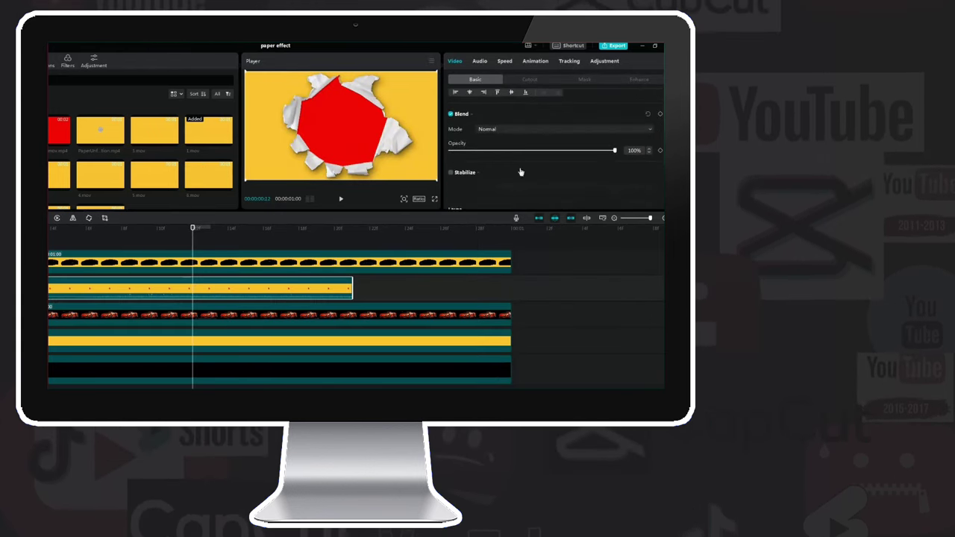
scroll(520, 173, down, 2)
click(522, 177)
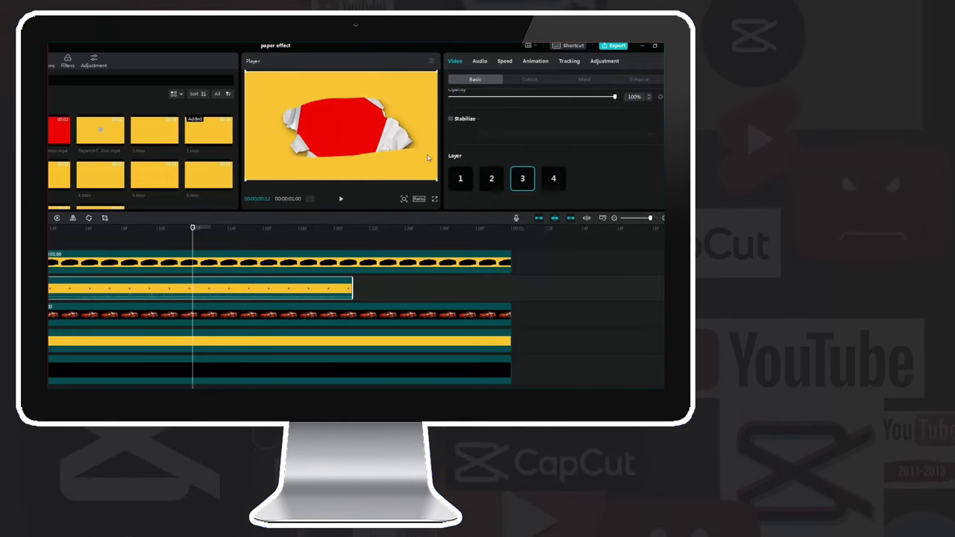
Chroma-key out the red centre of the 1.mov animation at strength 19, then preview full screen.
click(523, 80)
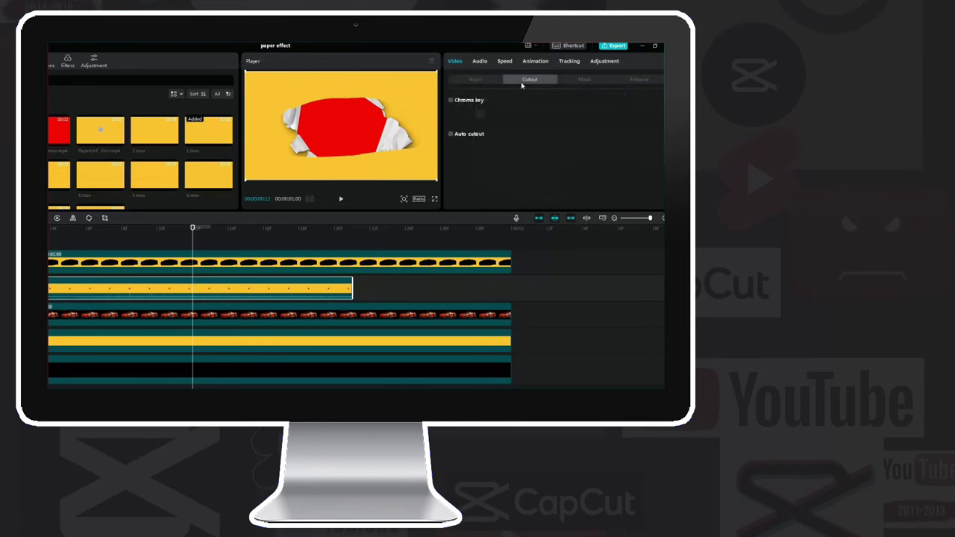
click(451, 100)
click(370, 128)
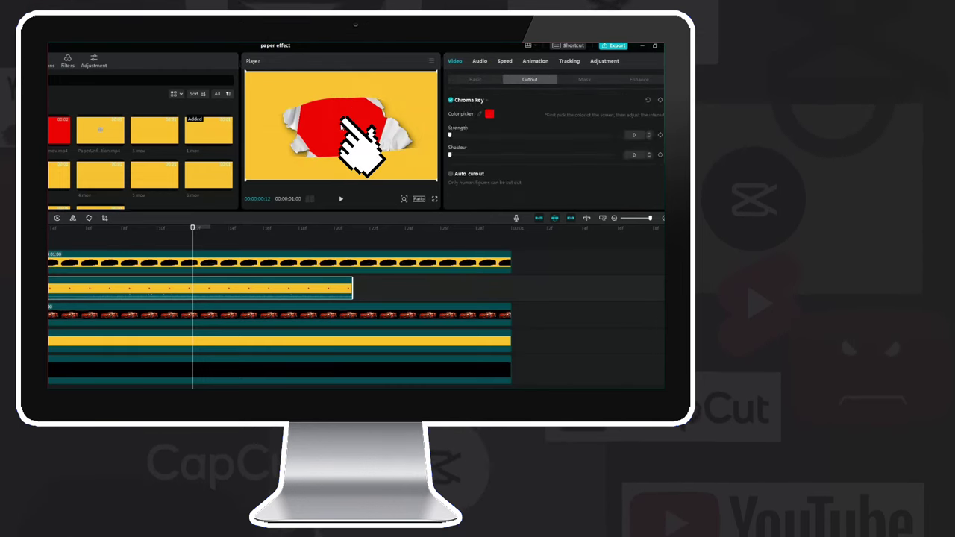
drag(450, 136, 479, 136)
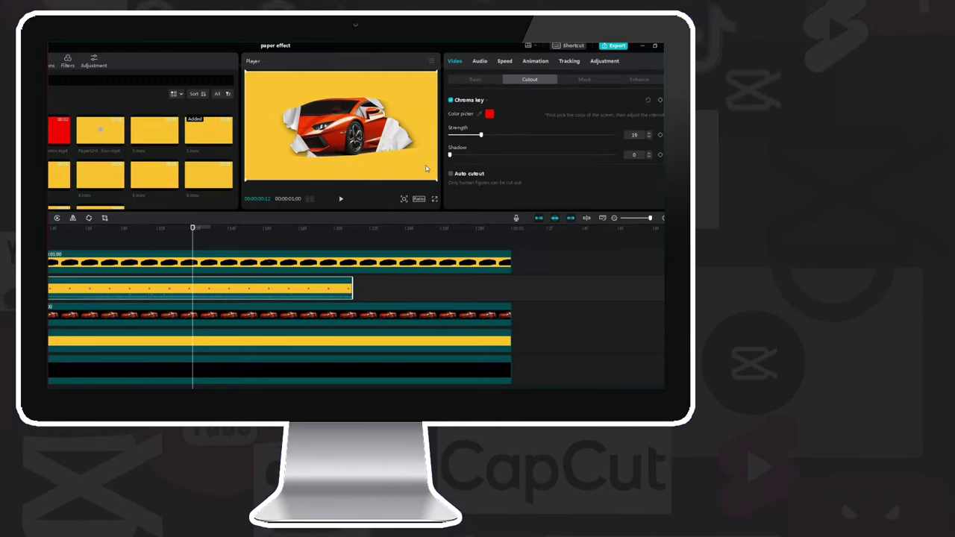
click(434, 199)
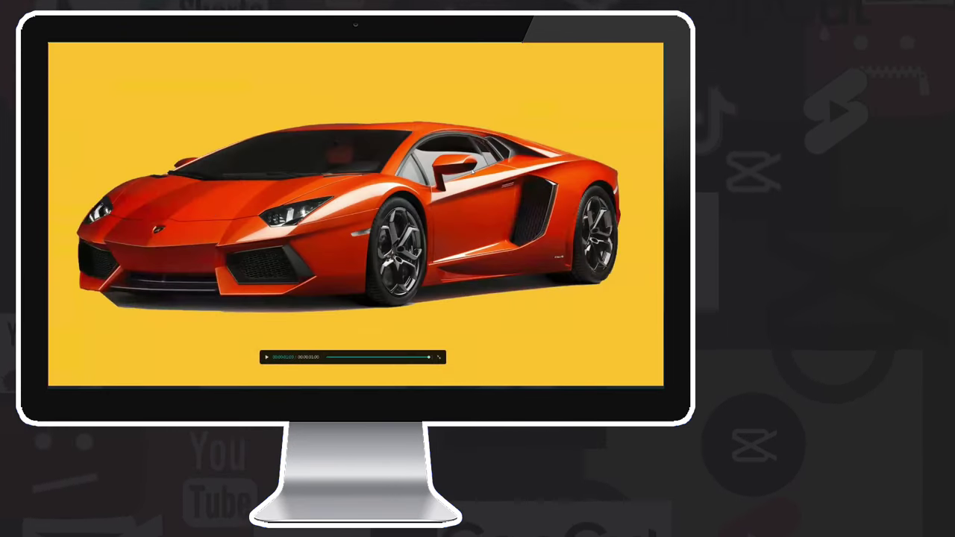